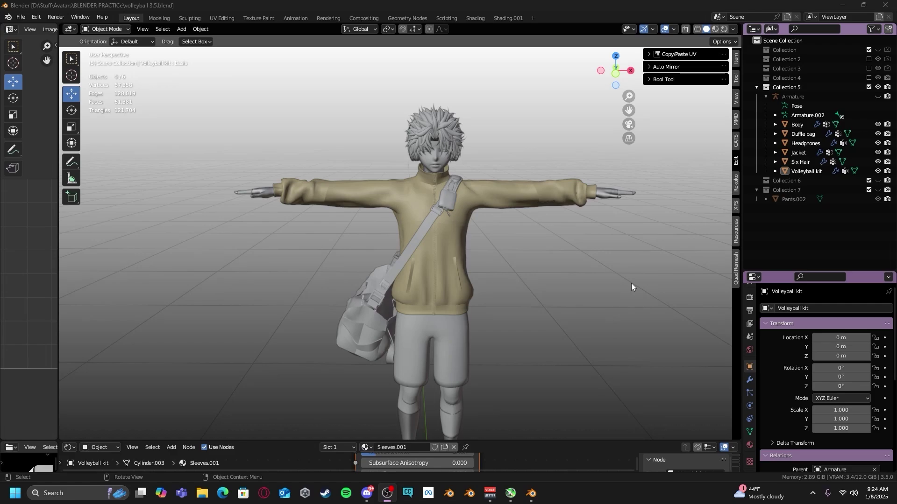
Save the current Blender file
key(ctrl+s)
middle_drag(632, 286, 439, 182)
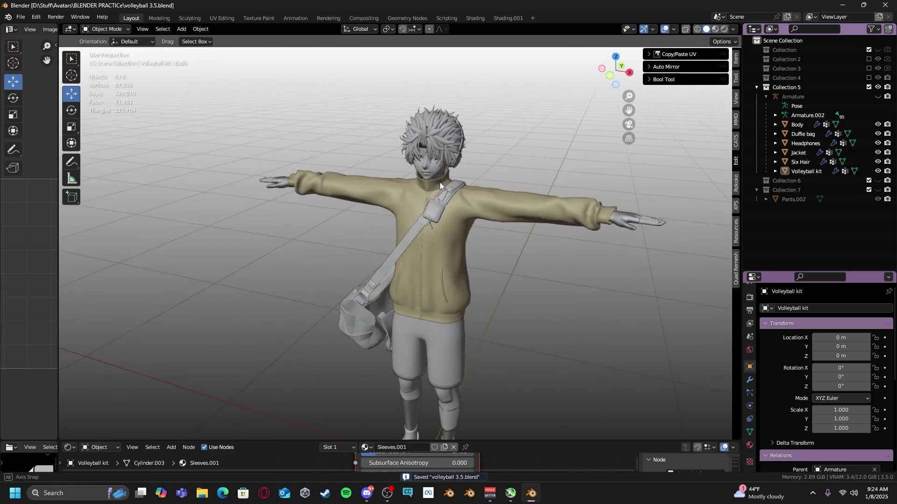
middle_drag(466, 235, 440, 175)
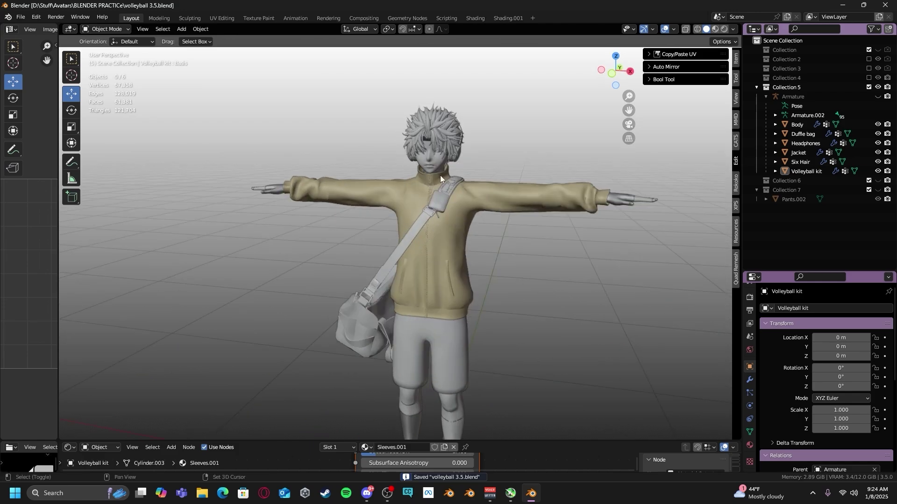
scroll(454, 191, up, 5)
scroll(463, 207, down, 5)
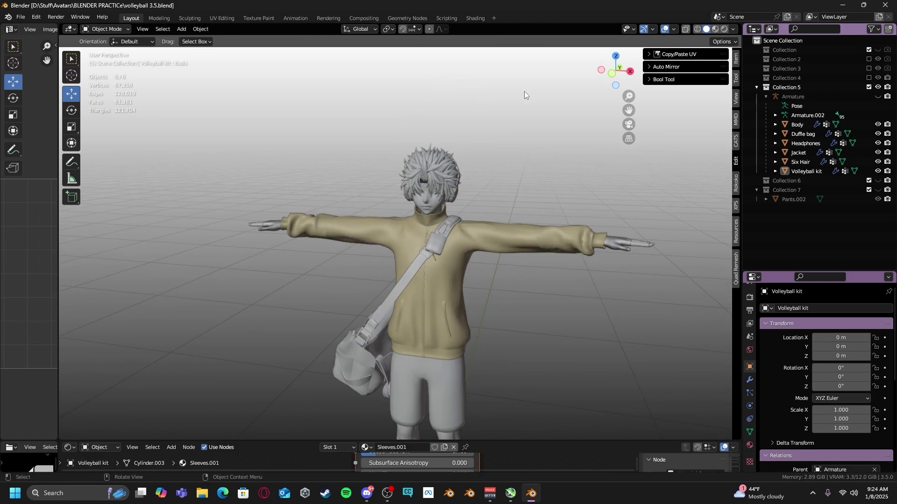
scroll(524, 91, up, 5)
Switch to the Shading workspace and display the character in Material Preview shading
click(475, 17)
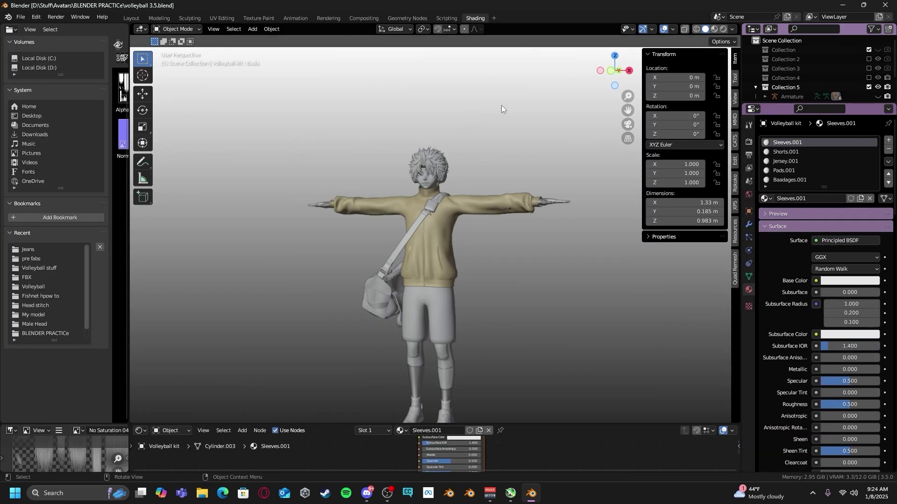
click(714, 29)
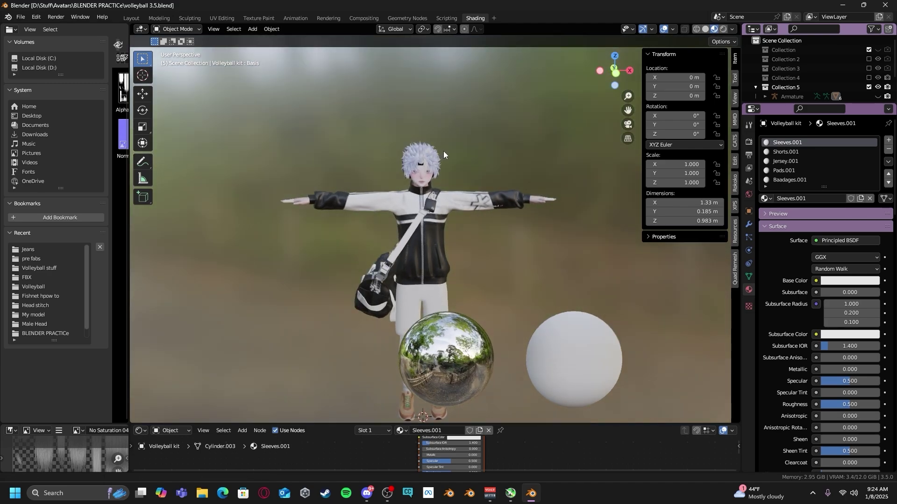
scroll(449, 290, up, 2)
middle_drag(511, 293, 476, 294)
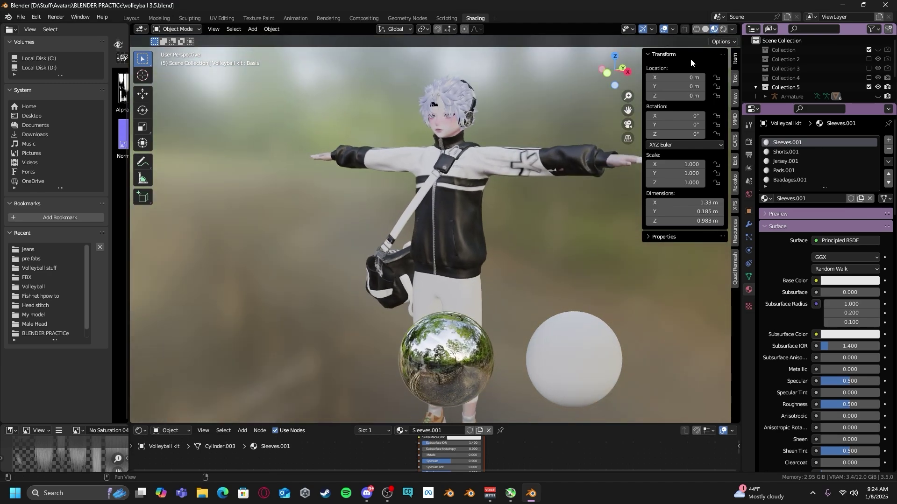
Turn off the HDRI Preview overlay in the 3D viewport
click(673, 29)
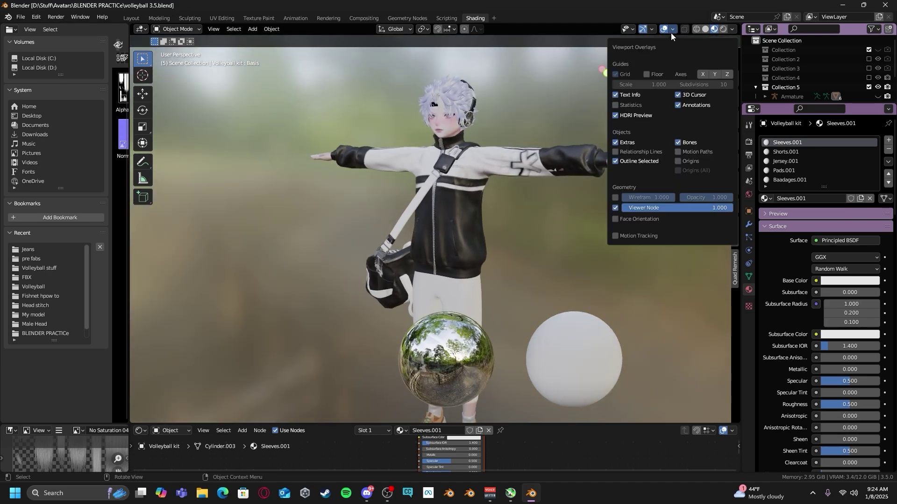
click(616, 116)
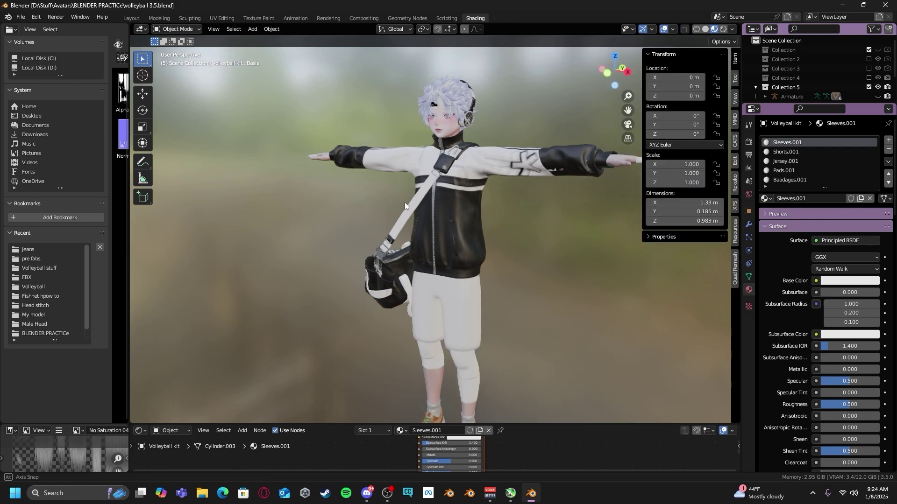
middle_drag(405, 202, 486, 248)
scroll(463, 233, up, 3)
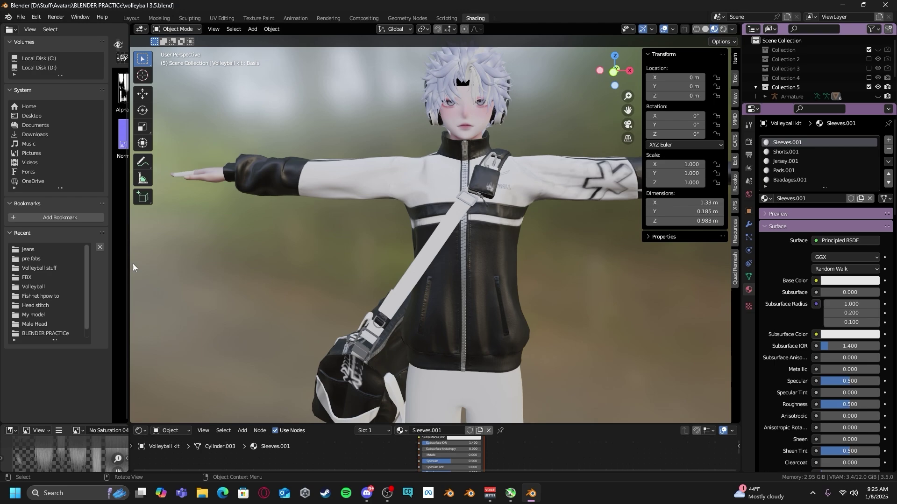
Widen the file browser area so that its folder contents fit, keeping the volumes and bookmarks sidebar open
drag(128, 262, 281, 261)
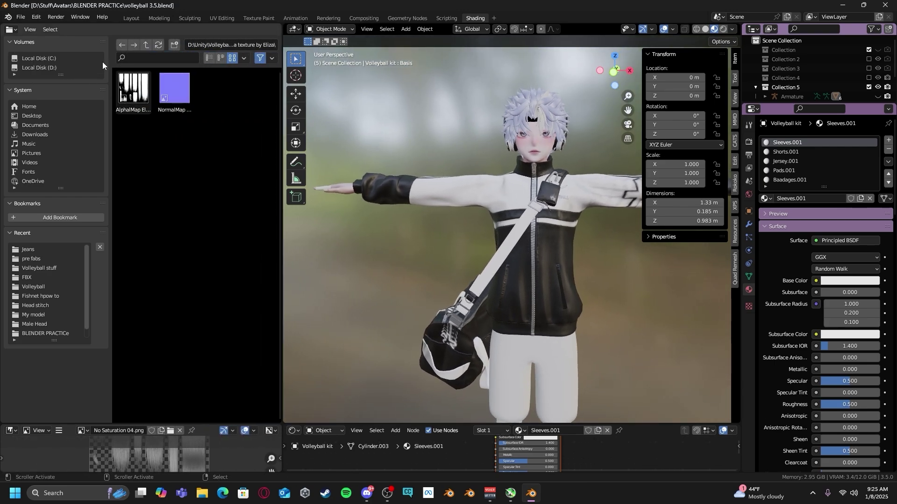
drag(109, 65, 7, 68)
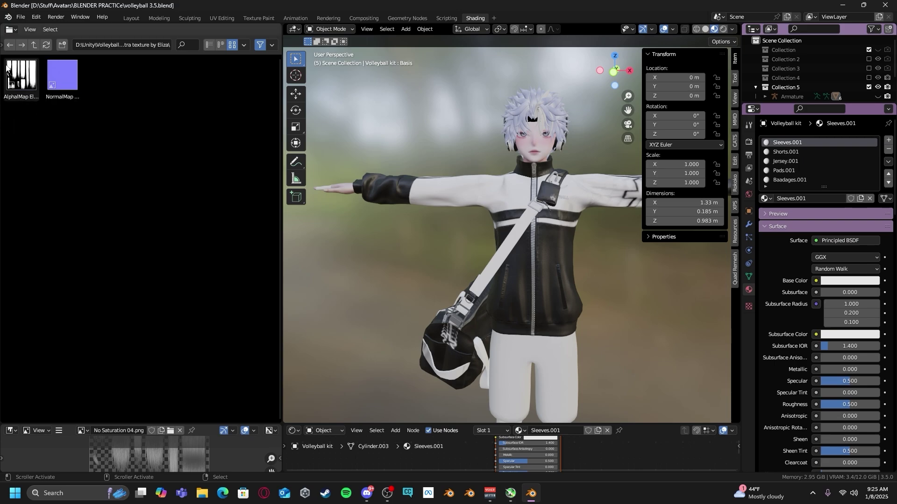
click(3, 45)
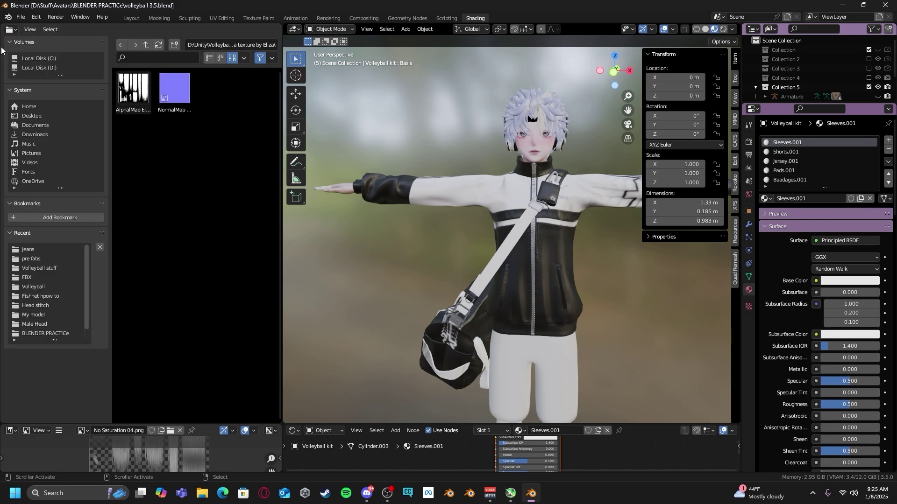
click(24, 68)
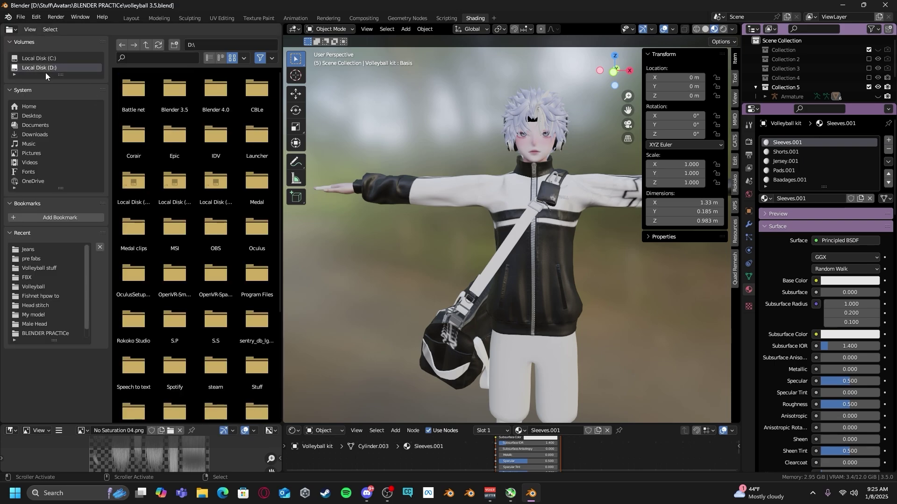
scroll(186, 202, down, 5)
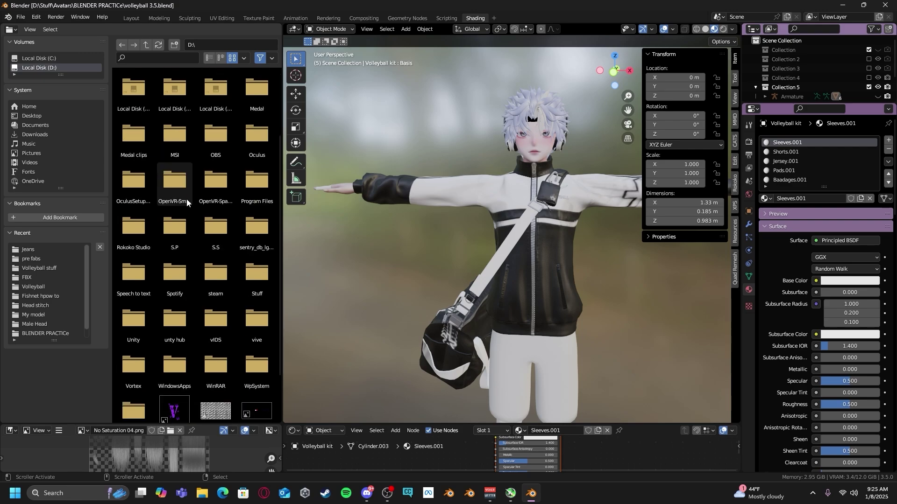
scroll(256, 240, down, 2)
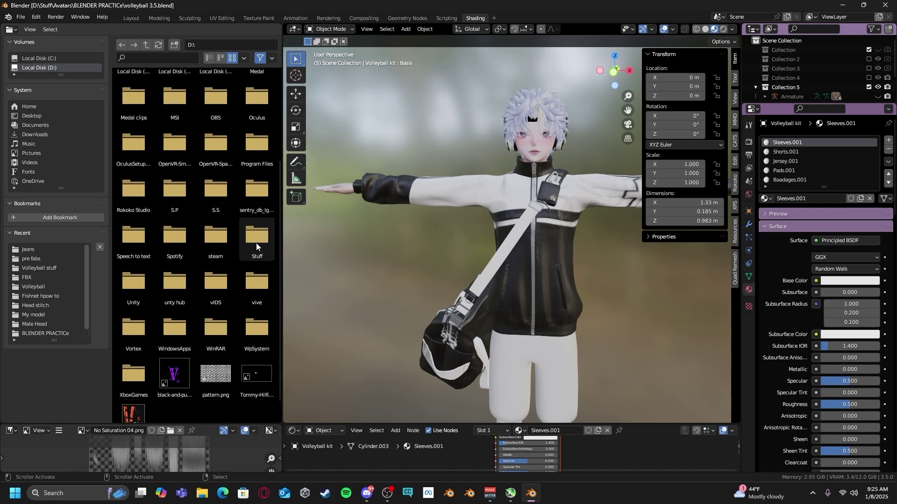
double_click(258, 242)
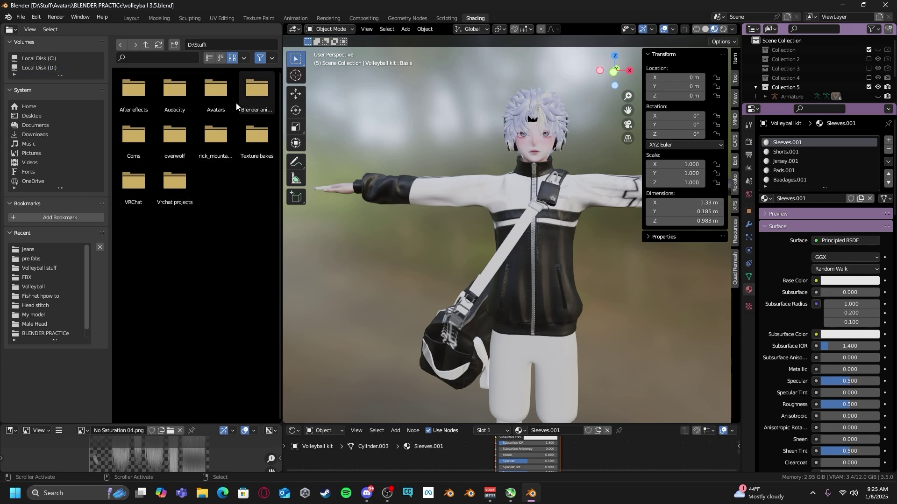
double_click(175, 185)
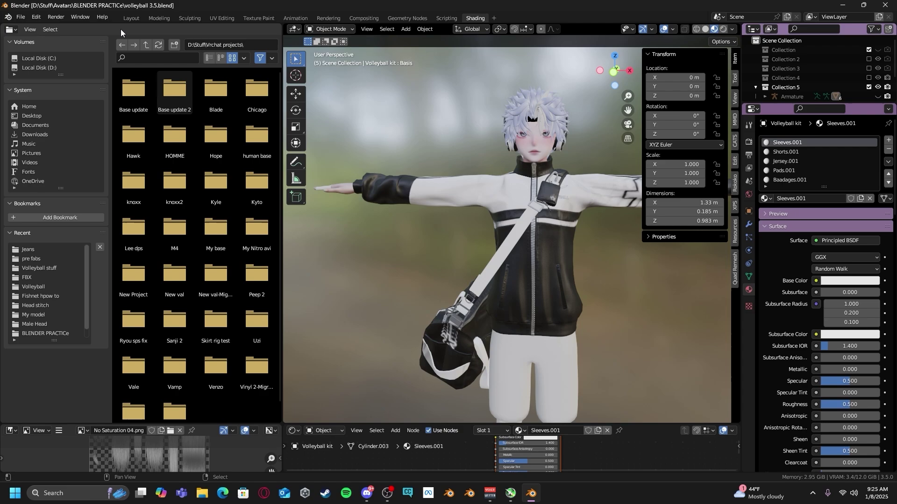
Open the Unity folder on Local Disk (D:) in the file browser and display its contents as a detailed list
click(55, 68)
scroll(135, 287, down, 7)
double_click(134, 266)
scroll(169, 274, down, 10)
click(209, 58)
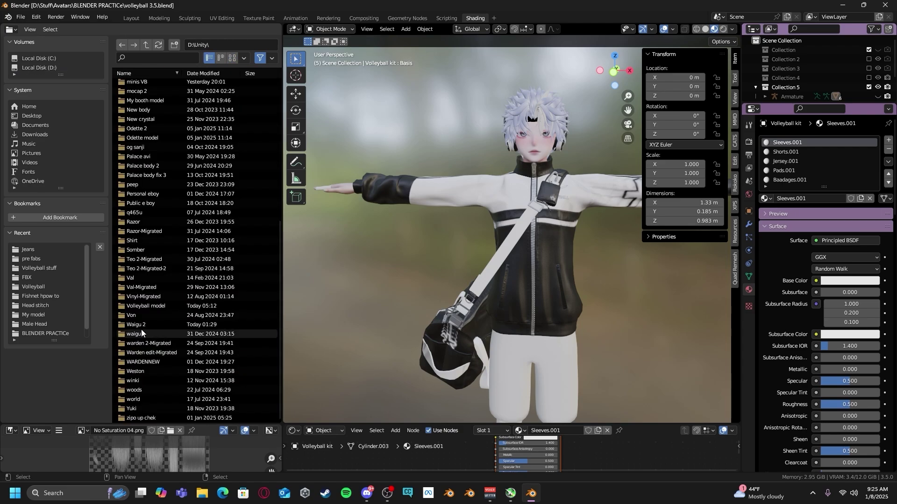
Open the Black texture folder under Volleyball model, Assets, Blackout, Jacket and bag, and display its files as thumbnails
double_click(144, 290)
double_click(158, 85)
double_click(153, 106)
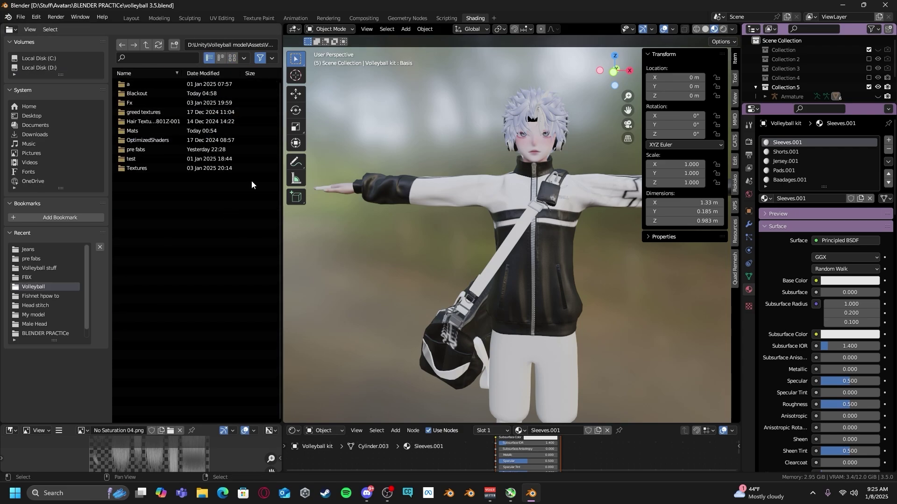
double_click(144, 93)
double_click(142, 93)
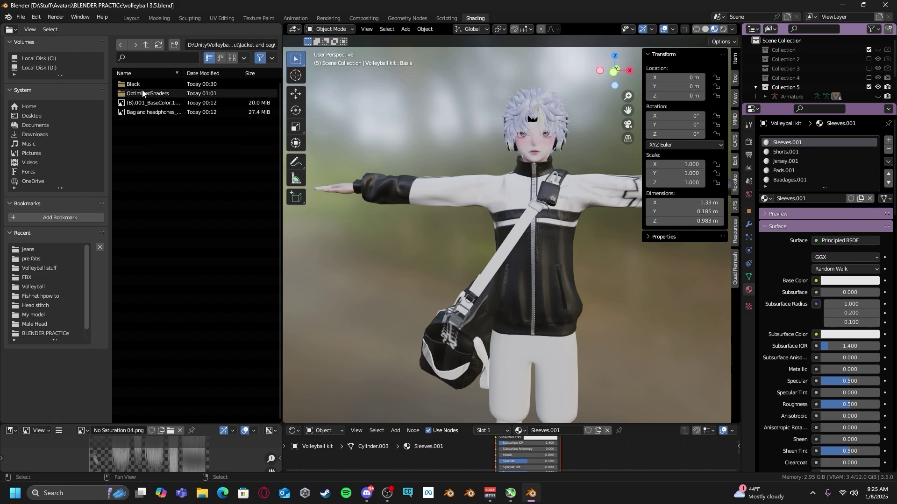
double_click(136, 84)
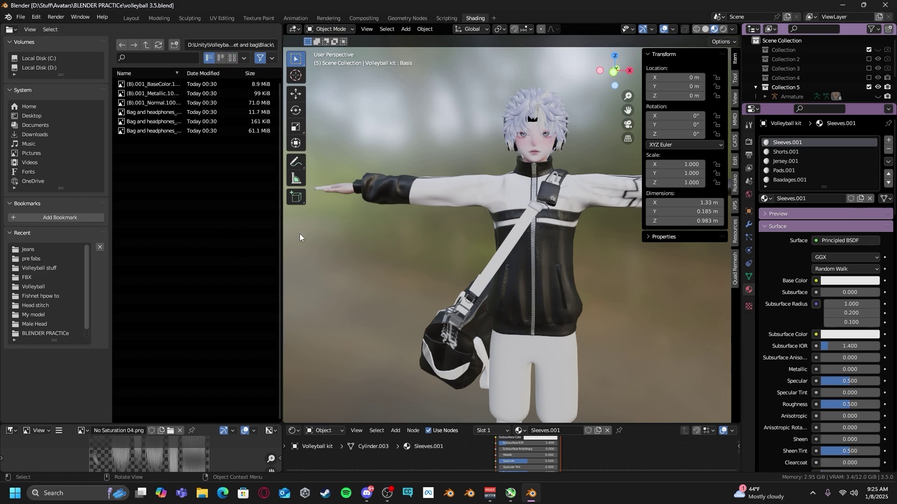
middle_drag(355, 224, 431, 216)
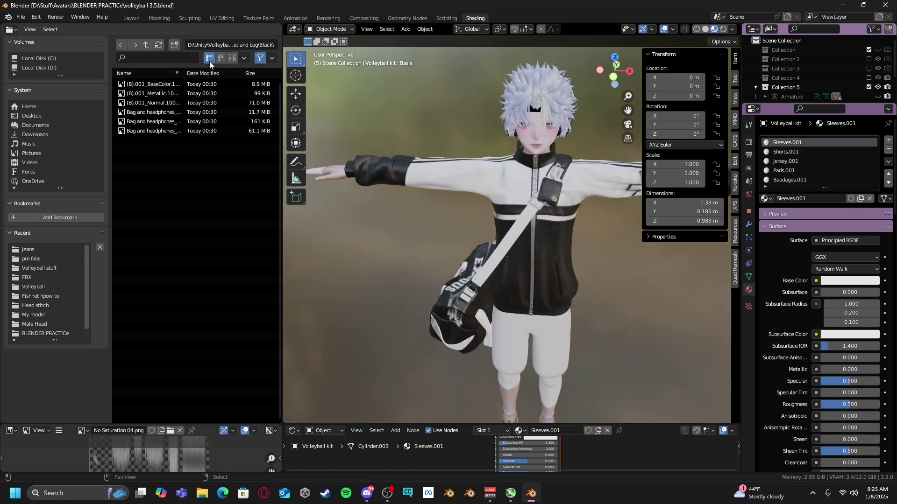
click(233, 59)
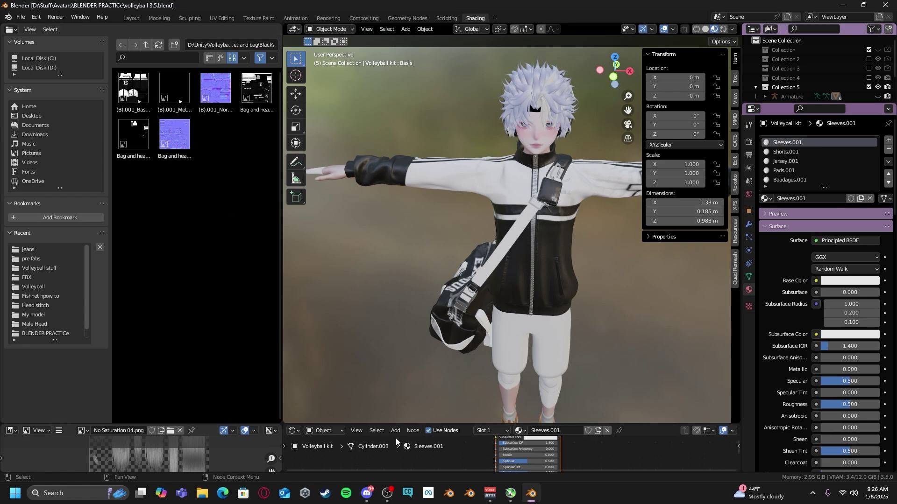
Enlarge the shader and image editor areas and change the Image Editor to a UV Editor
drag(396, 425, 401, 274)
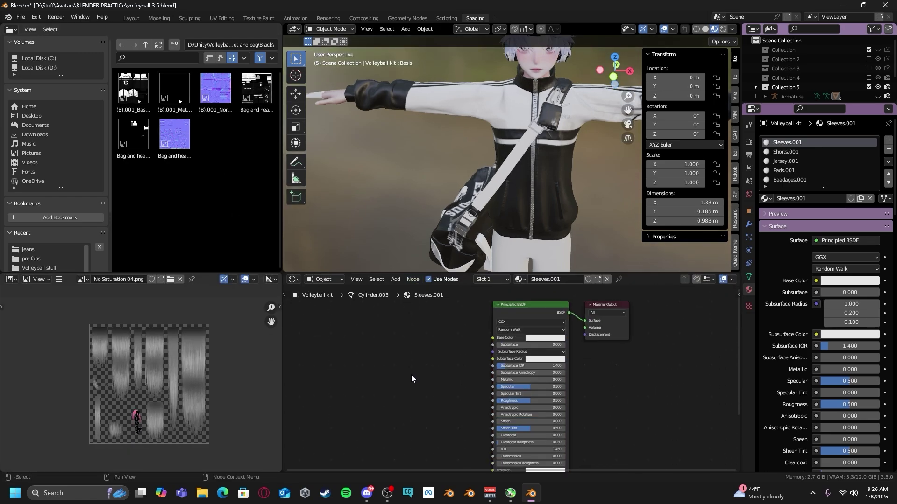
scroll(442, 379, down, 1)
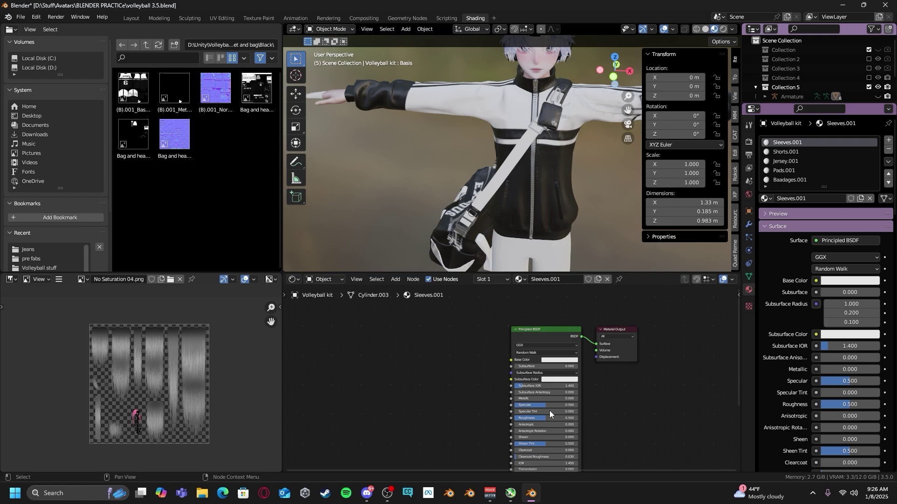
middle_drag(406, 171, 427, 172)
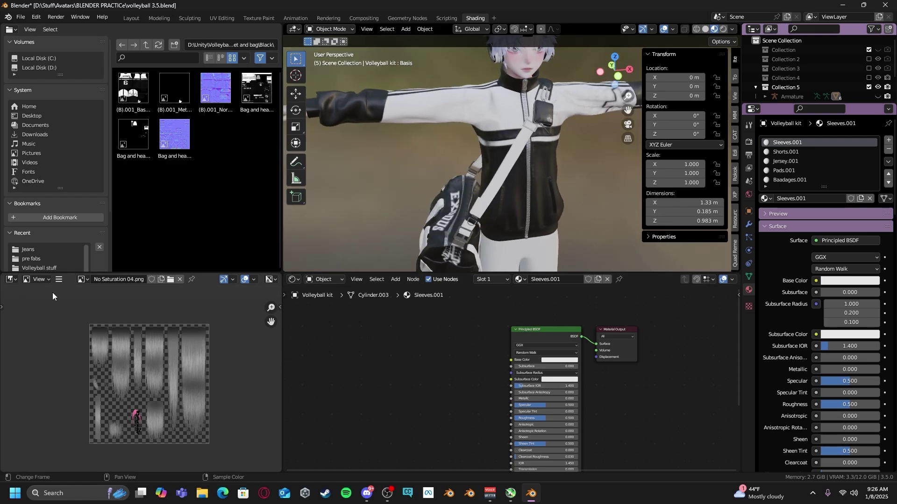
click(11, 279)
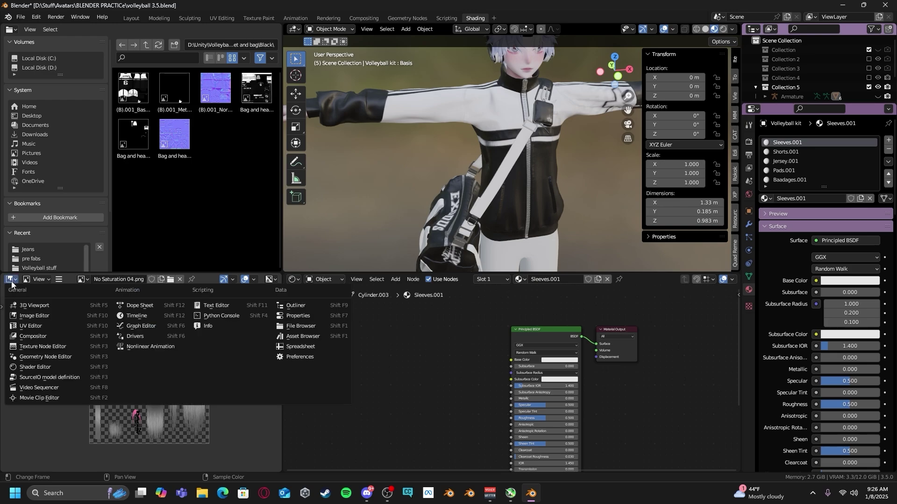
click(39, 327)
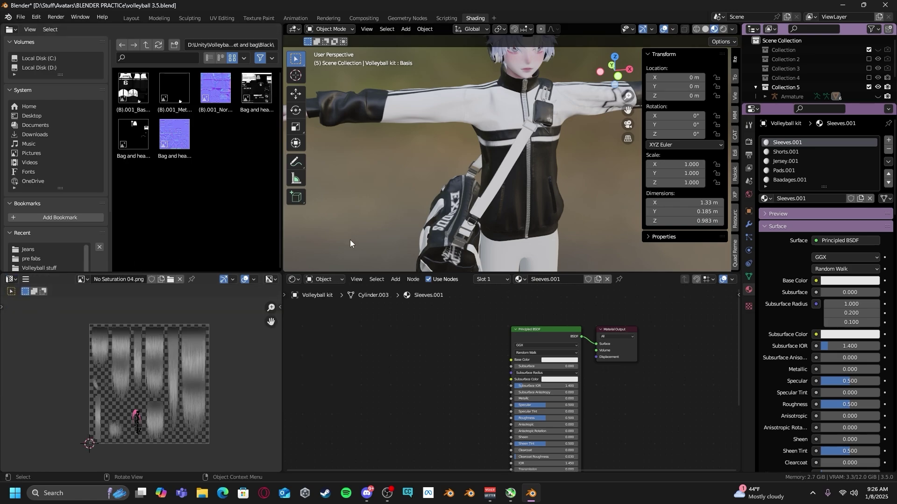
Select the jacket and delete the BaseColor and Metallic image texture nodes from its (B).001 material
middle_drag(528, 193, 523, 191)
click(541, 192)
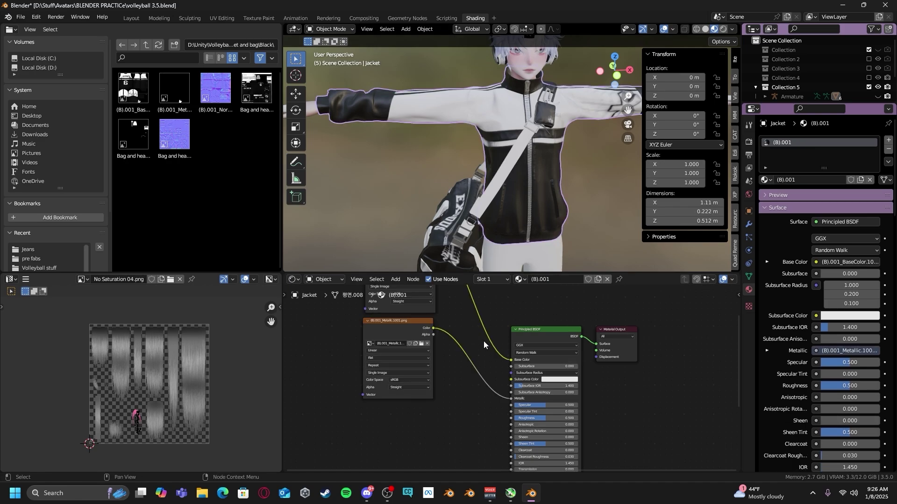
middle_drag(440, 321, 482, 391)
middle_drag(438, 353, 445, 340)
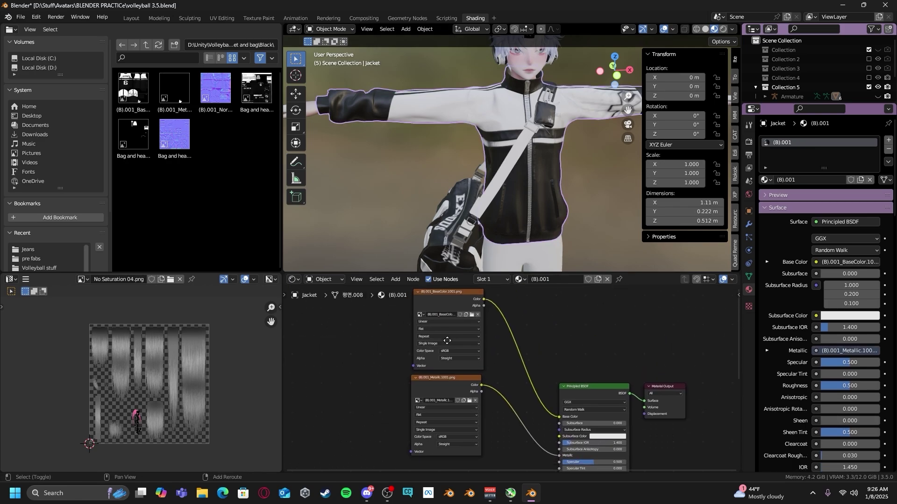
click(444, 376)
key(x)
click(447, 369)
click(447, 368)
key(x)
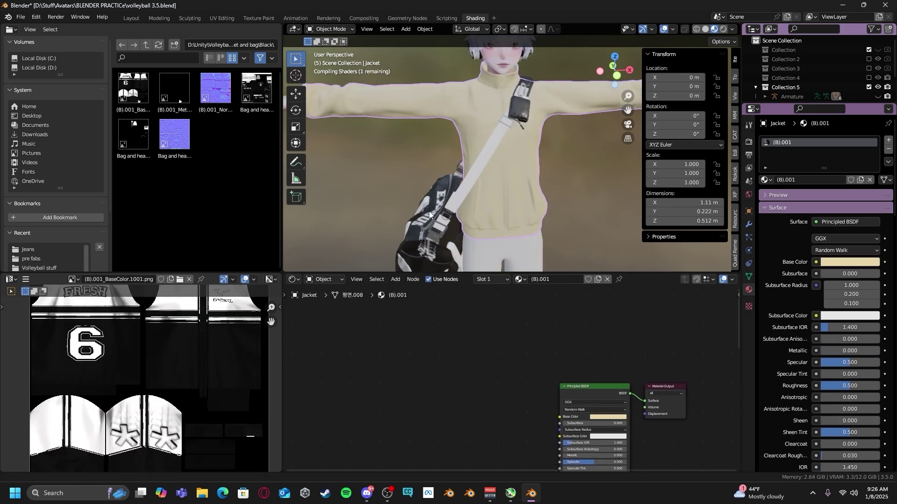
Add the (B).001_BaseColor.1001.png texture to the jacket material and connect its Color output to the Principled BSDF Base Color
drag(133, 90, 444, 389)
scroll(423, 332, up, 2)
middle_drag(447, 385, 430, 322)
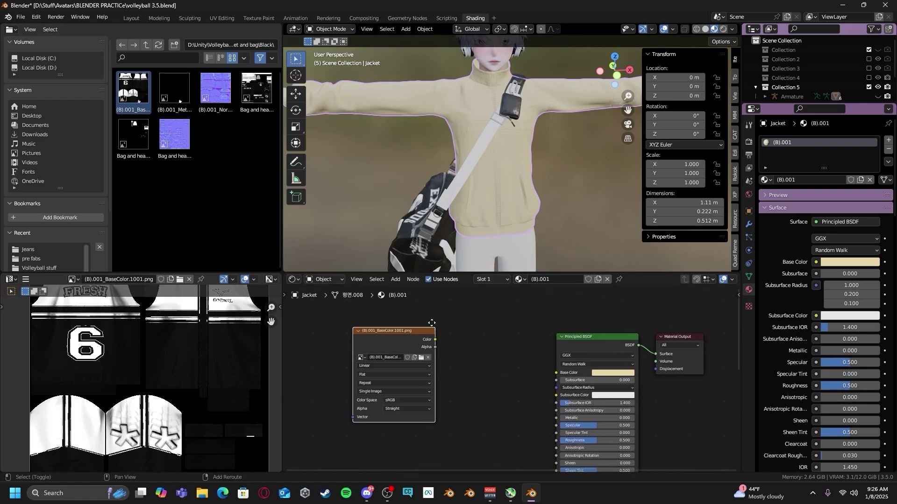
scroll(421, 324, up, 2)
drag(378, 330, 546, 363)
scroll(450, 340, up, 2)
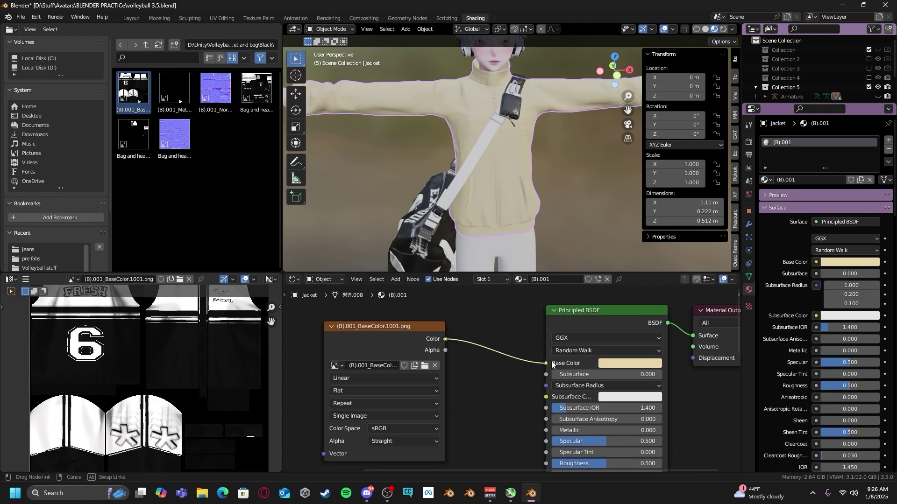
middle_drag(524, 178, 444, 172)
Add the (B).001_Metallic.1001.png texture to the jacket material and connect its Color output to the Principled BSDF Metallic input
drag(404, 334, 438, 219)
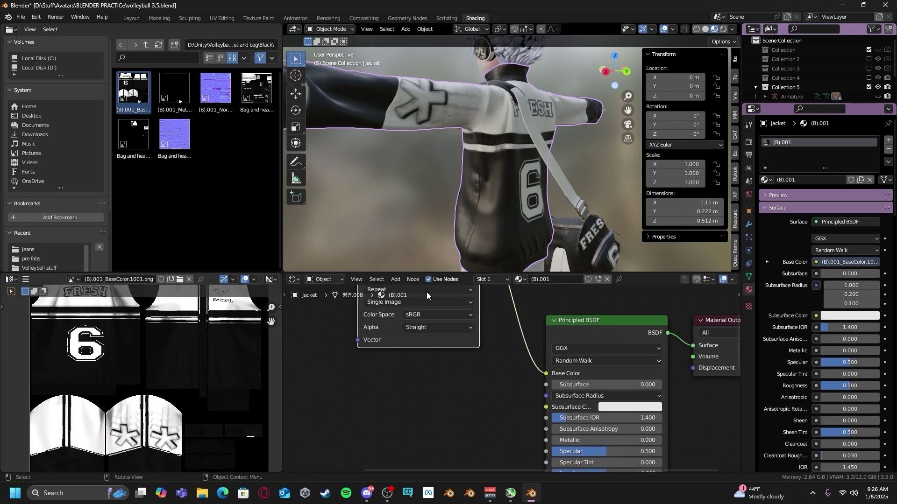
scroll(427, 346, down, 4)
click(426, 402)
click(175, 87)
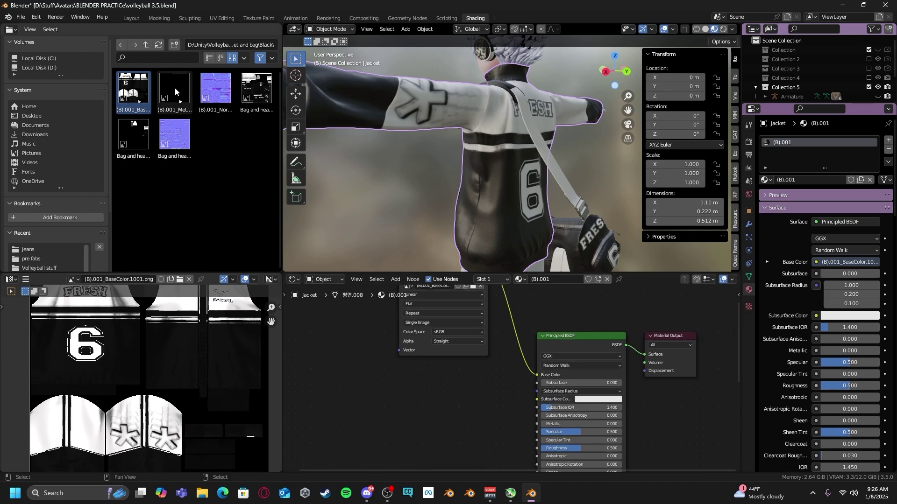
drag(174, 88, 402, 369)
drag(446, 342, 530, 375)
scroll(419, 370, down, 3)
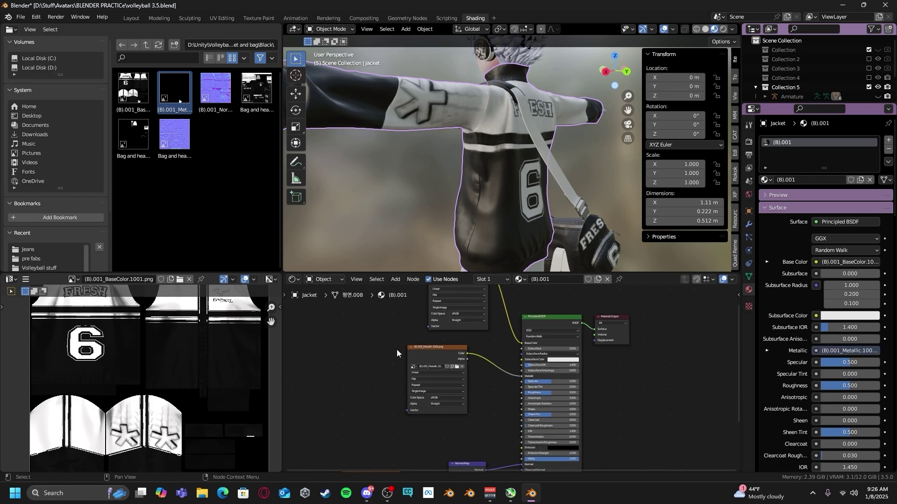
Examine the jacket material's node tree, from the metallic connection down to the normal texture and Normal Map nodes
shift+middle_drag(419, 371, 370, 271)
scroll(436, 325, down, 1)
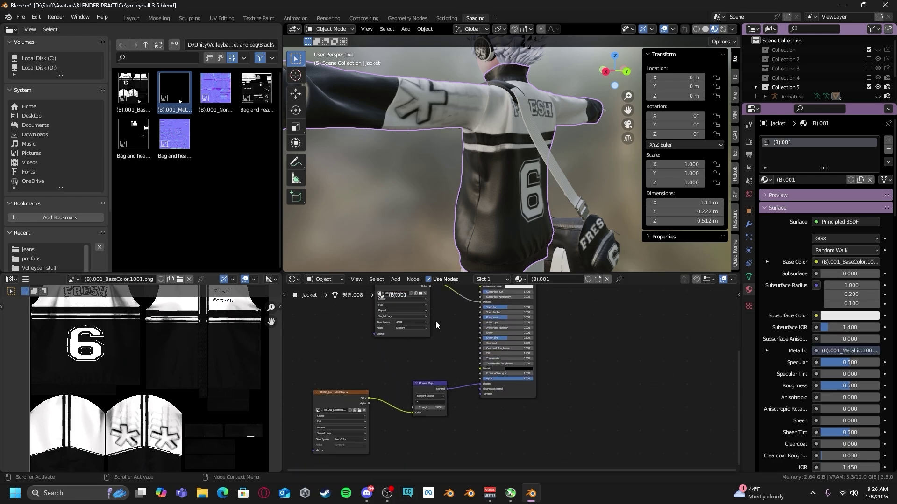
middle_drag(436, 324, 490, 456)
scroll(442, 341, up, 5)
scroll(465, 334, up, 8)
scroll(422, 413, down, 1)
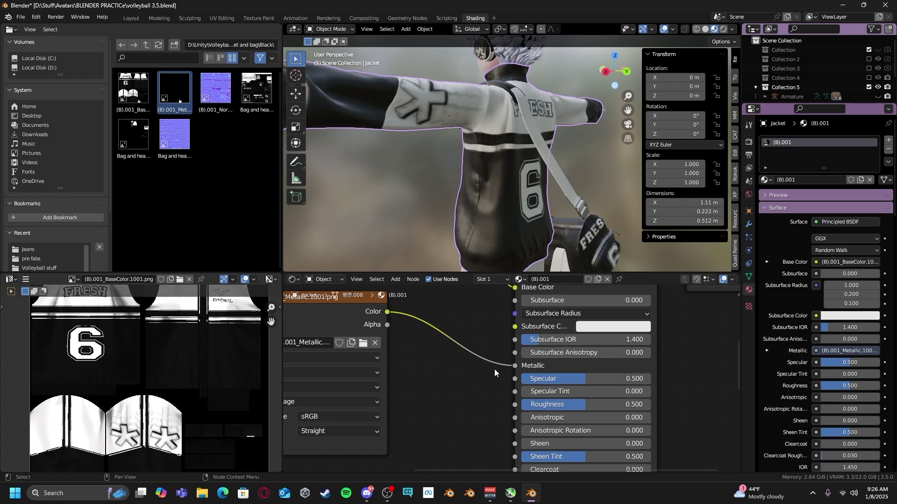
scroll(505, 381, down, 3)
middle_drag(506, 382, 511, 339)
shift+scroll(514, 413, down, 2)
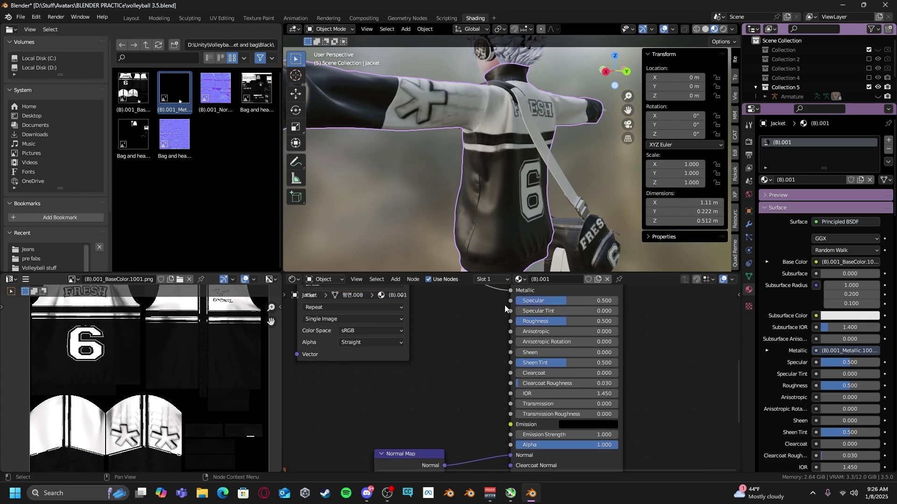
scroll(504, 304, down, 2)
scroll(403, 332, down, 3)
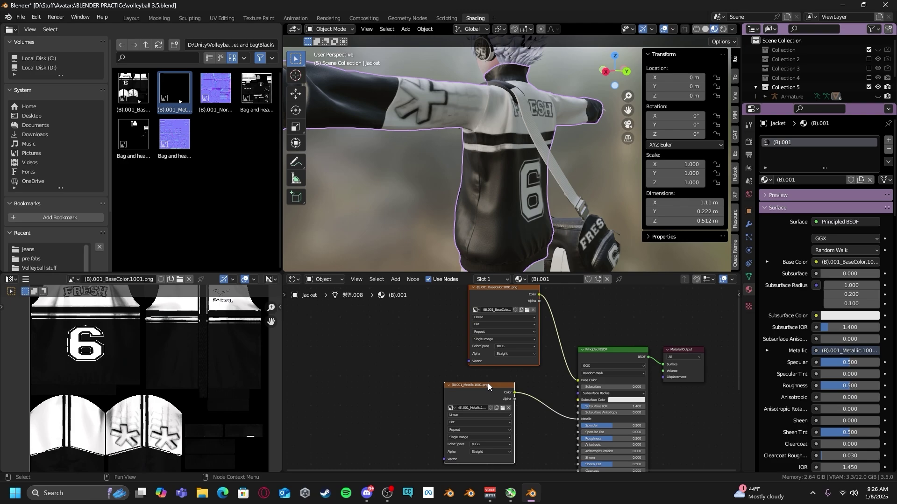
Delete the old normal image texture and the Normal Map node from the jacket material
drag(488, 383, 391, 356)
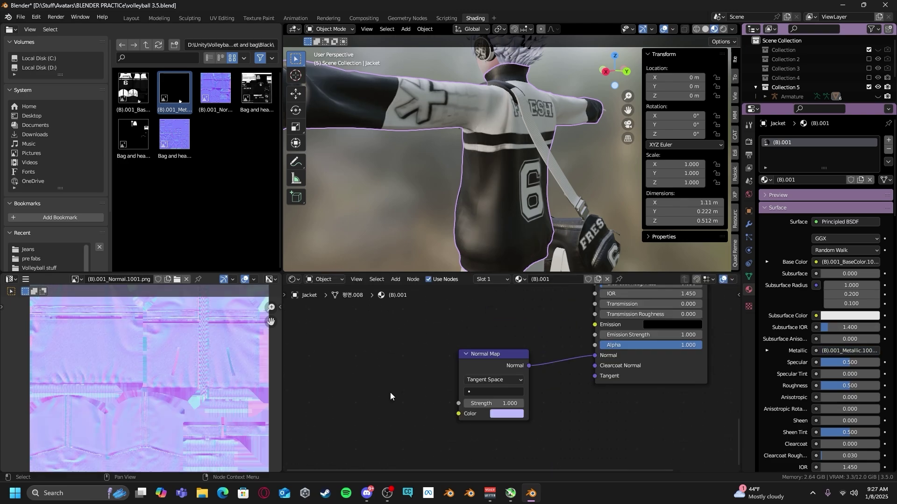
click(481, 367)
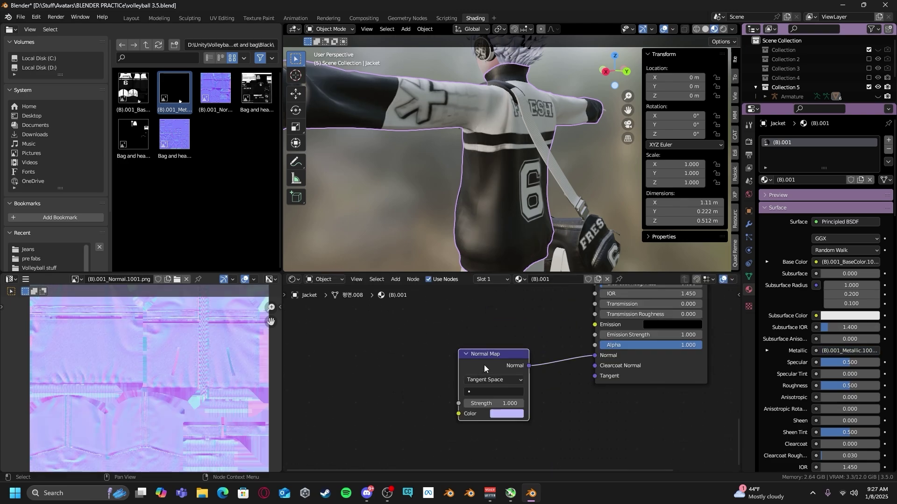
key(x)
scroll(482, 364, down, 1)
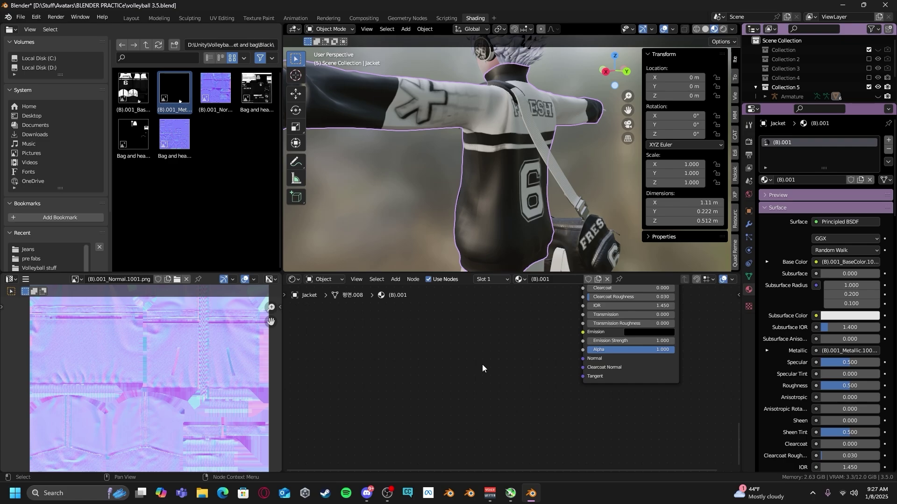
Add a Normal Map node and connect its Normal output to the Principled BSDF Normal input
key(shift+a)
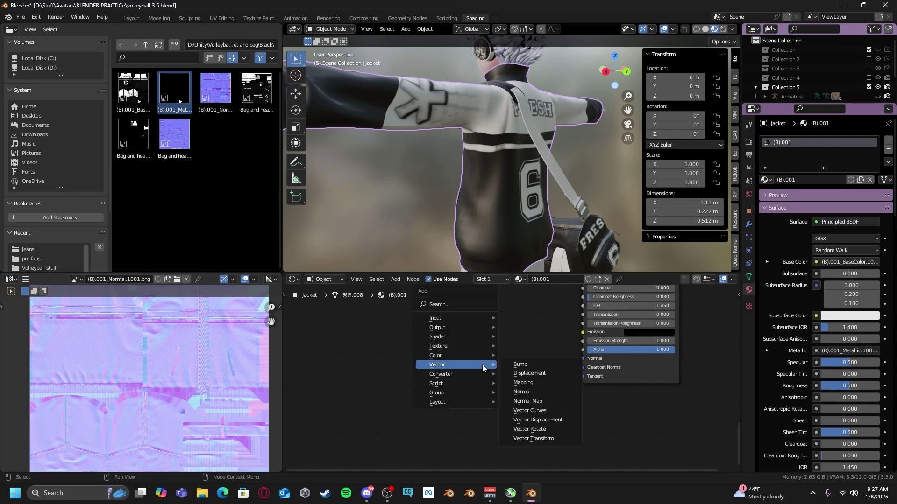
click(541, 401)
click(540, 367)
drag(518, 364, 583, 359)
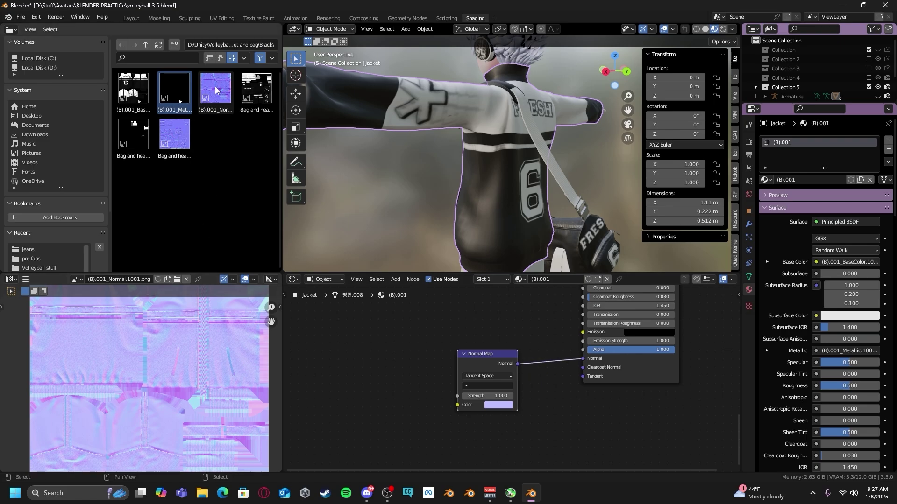
Add the (B).001_Normal.1001.png texture near the Normal Map node with its color space set to Non-Color
drag(210, 96, 385, 382)
middle_drag(376, 388, 413, 334)
drag(432, 333, 405, 336)
scroll(388, 415, up, 4)
click(382, 422)
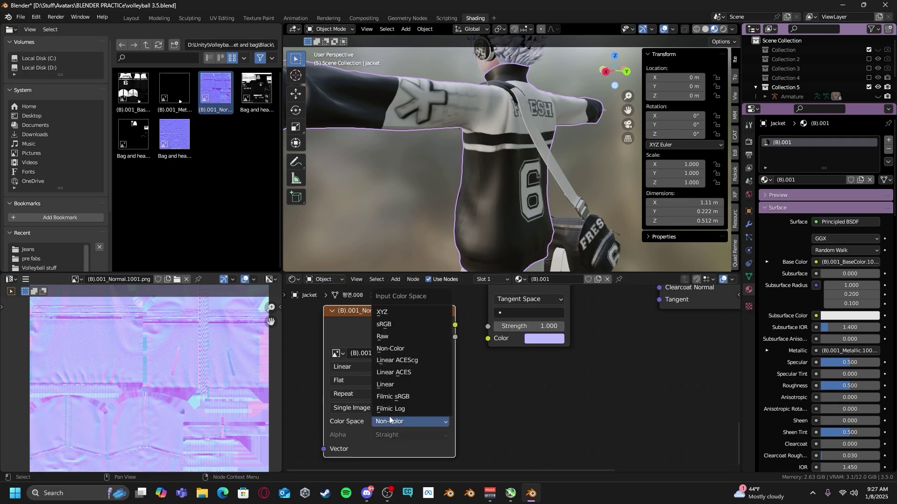
click(403, 424)
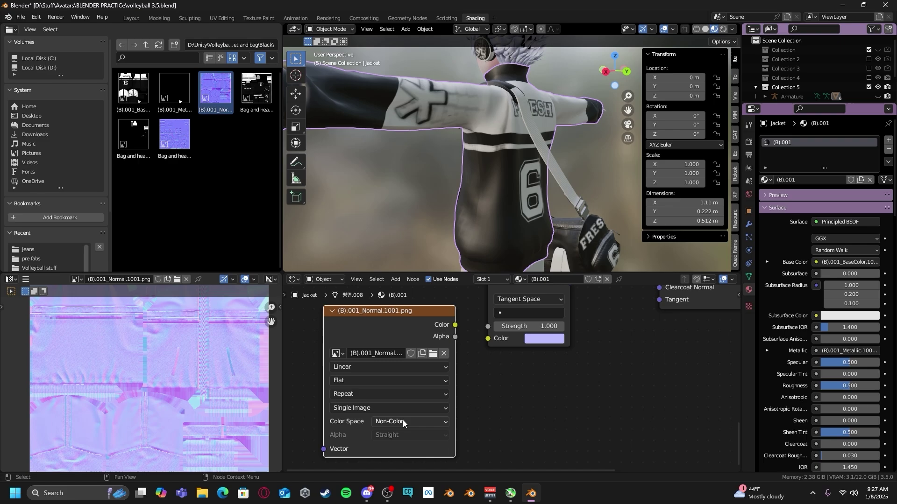
Connect the normal texture's Color output to the Normal Map node's Color input
scroll(431, 315, down, 2)
middle_drag(430, 332, 478, 346)
click(462, 429)
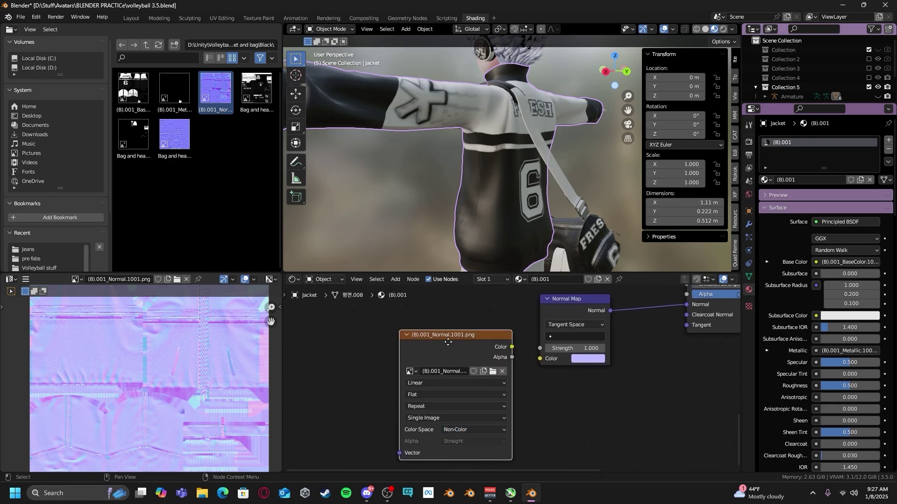
drag(448, 342, 407, 354)
drag(465, 359, 540, 359)
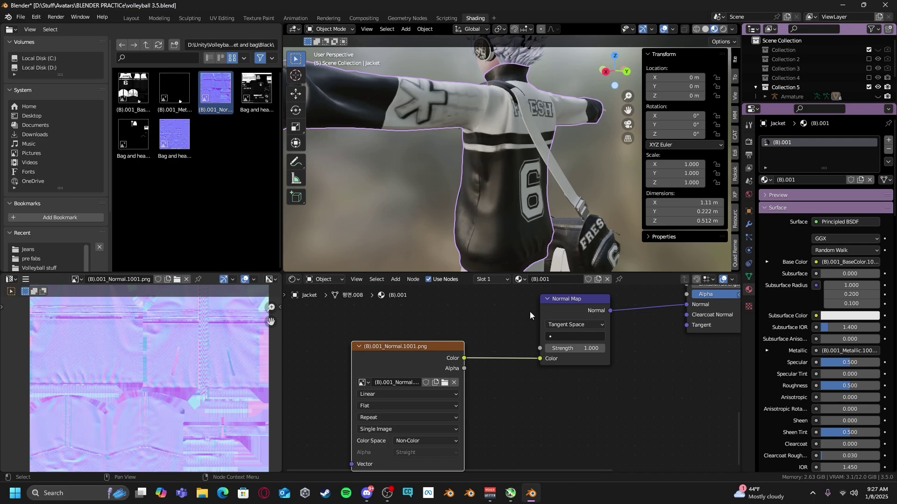
scroll(491, 190, up, 3)
mouse_move(492, 190)
middle_down()
mouse_move(511, 189)
mouse_move(477, 155)
mouse_move(540, 163)
mouse_move(531, 156)
mouse_move(506, 199)
middle_up()
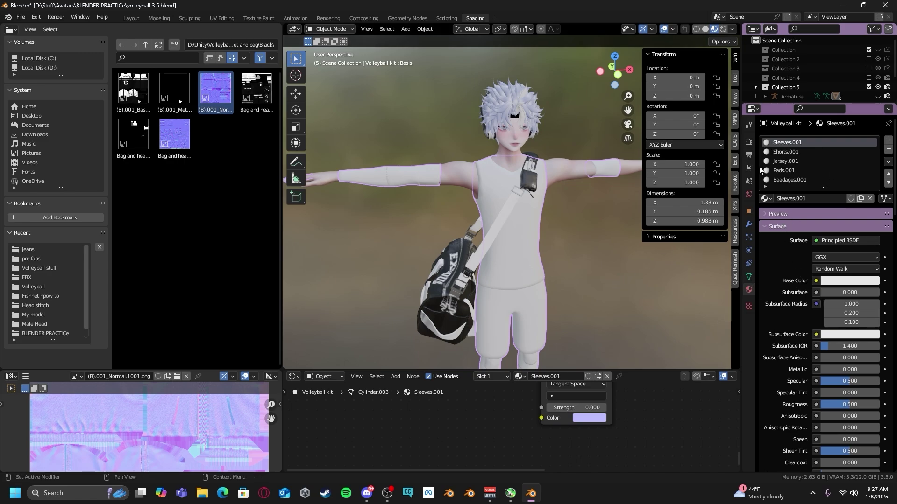
Look through the Volleyball kit's material slots: Sleeves.001, Shorts.001, Jersey.001, Pads.001 and Baadages.001
click(789, 152)
click(789, 161)
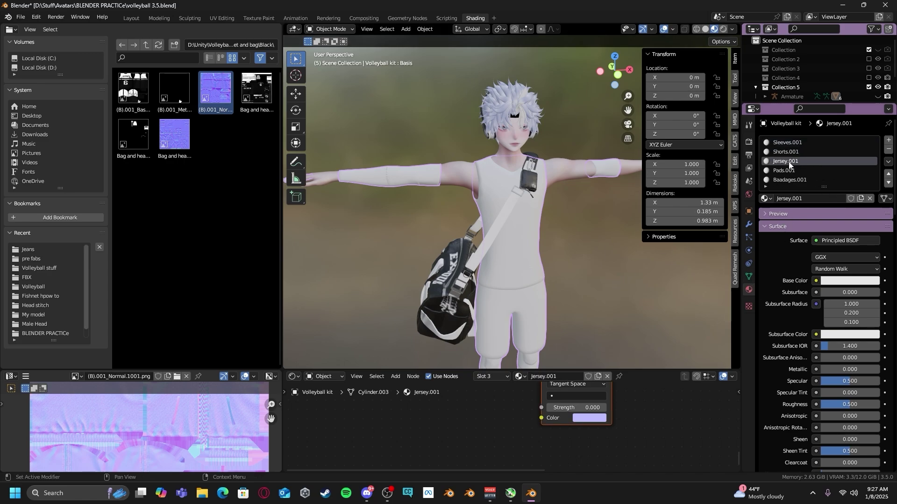
click(787, 170)
click(787, 180)
scroll(787, 179, down, 3)
scroll(790, 219, up, 3)
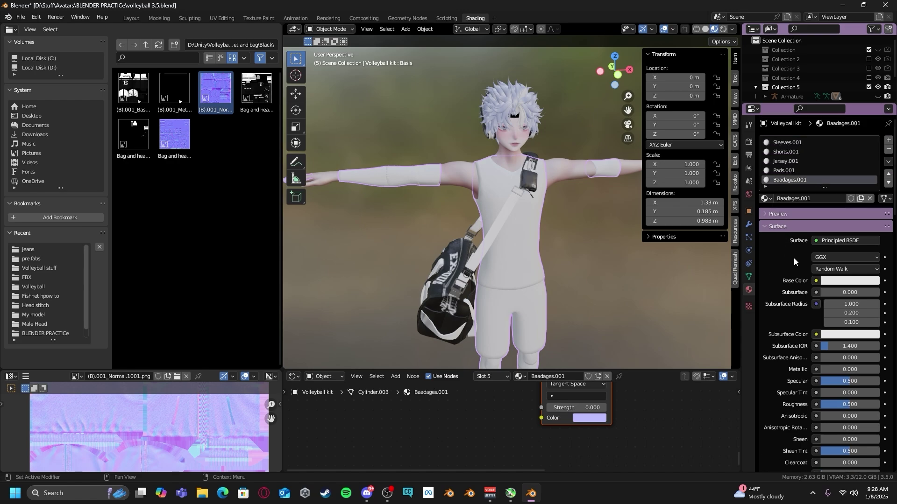
click(785, 172)
click(786, 160)
click(786, 151)
click(786, 144)
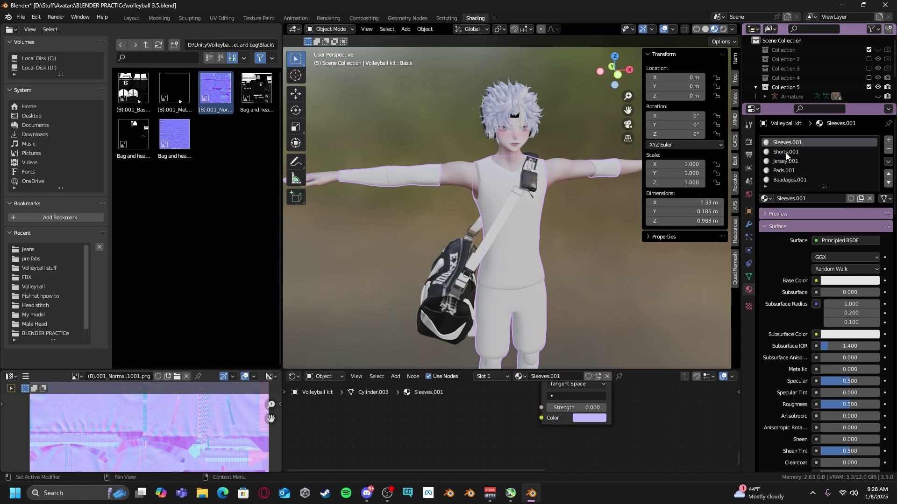
click(786, 152)
click(778, 171)
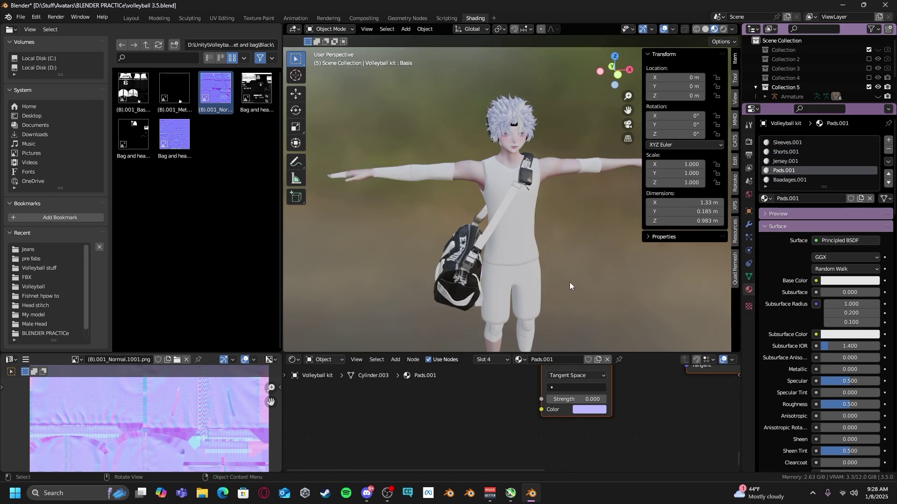
Hide the character's hair so the whole face and head are exposed
middle_drag(570, 282, 475, 260)
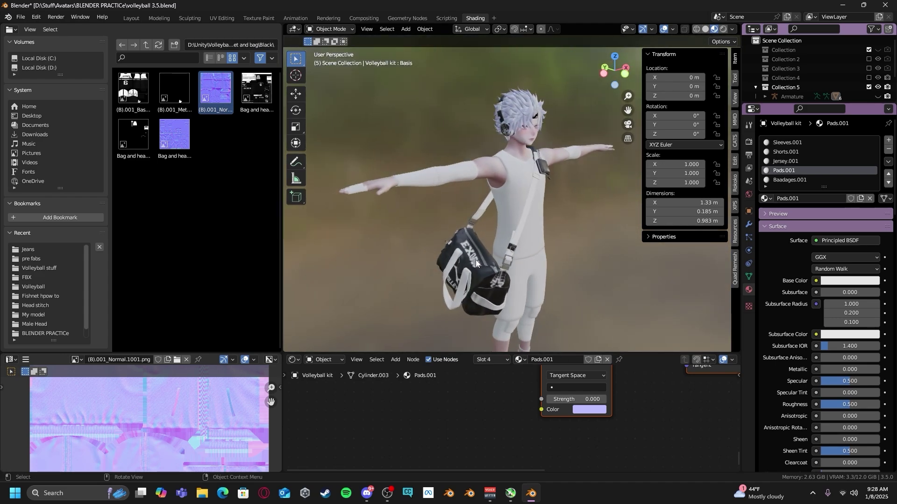
middle_drag(507, 239, 484, 239)
scroll(483, 239, up, 5)
scroll(472, 220, up, 1)
shift+middle_drag(492, 178, 517, 232)
scroll(492, 220, up, 2)
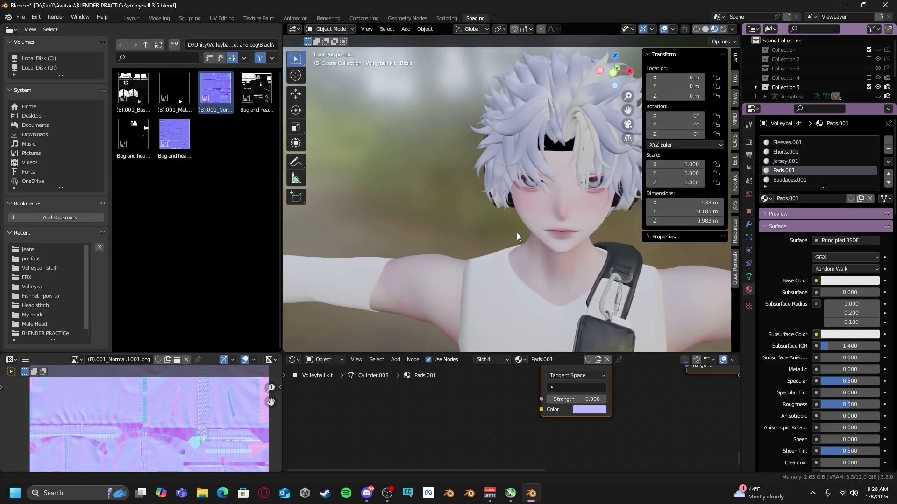
scroll(516, 233, down, 2)
click(506, 156)
key(h)
scroll(506, 156, up, 1)
mouse_move(506, 156)
middle_down()
mouse_move(534, 162)
mouse_move(511, 160)
middle_up()
scroll(511, 160, up, 6)
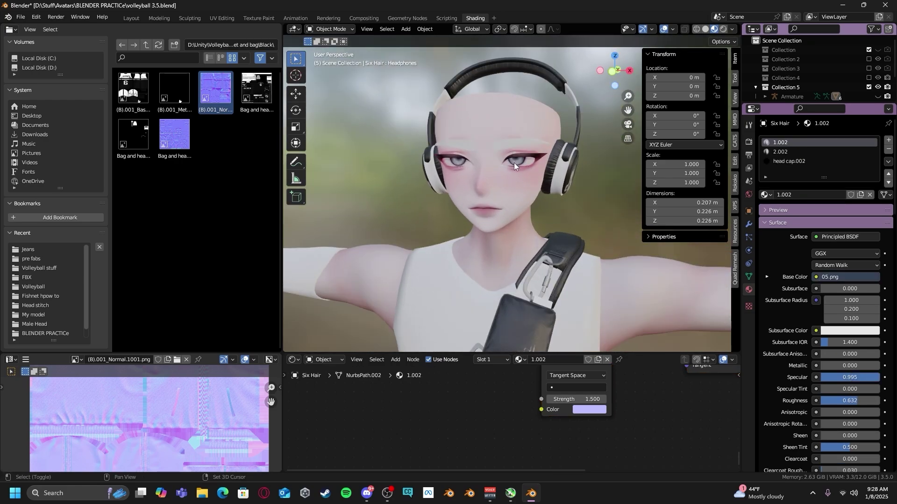
Enter Edit Mode on the body, select all linked faces of one iris, and activate the Move tool
scroll(511, 172, down, 4)
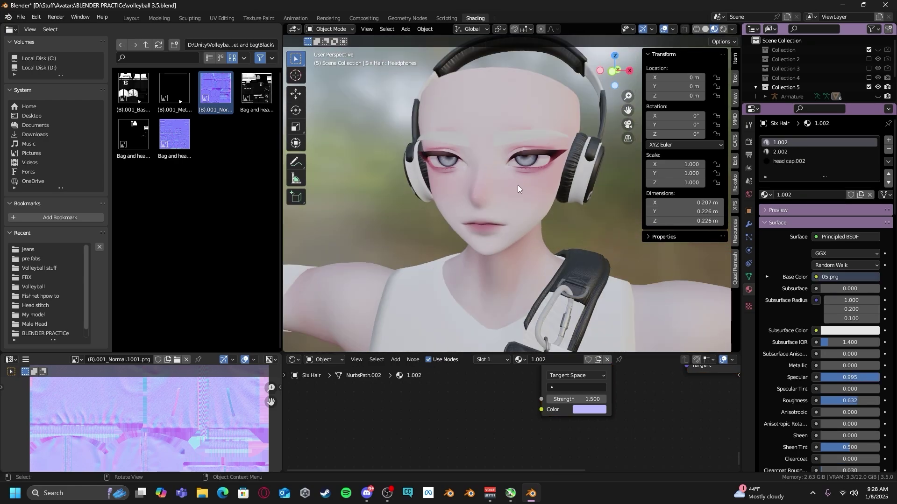
scroll(525, 196, up, 1)
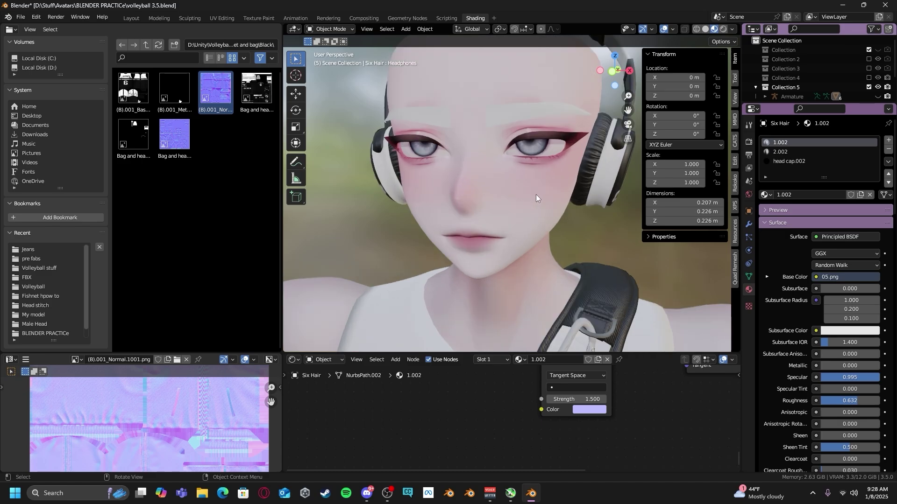
click(511, 189)
key(Tab)
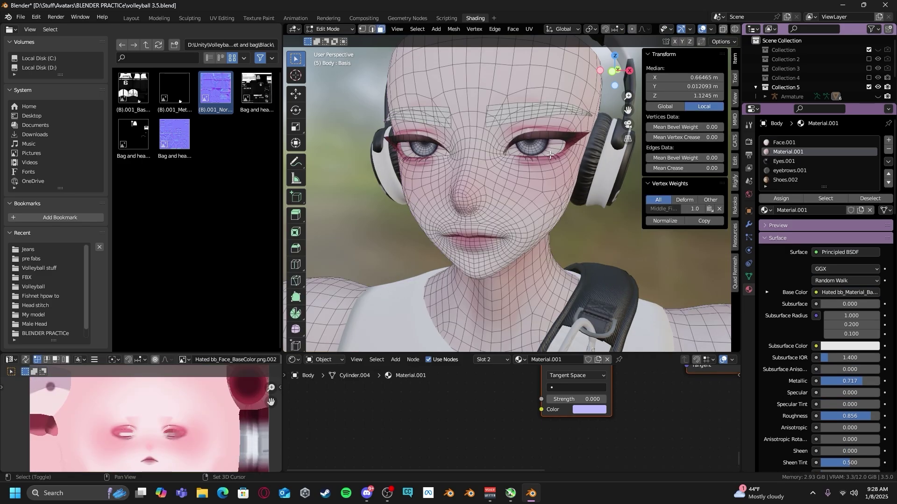
scroll(545, 167, up, 5)
scroll(545, 167, up, 1)
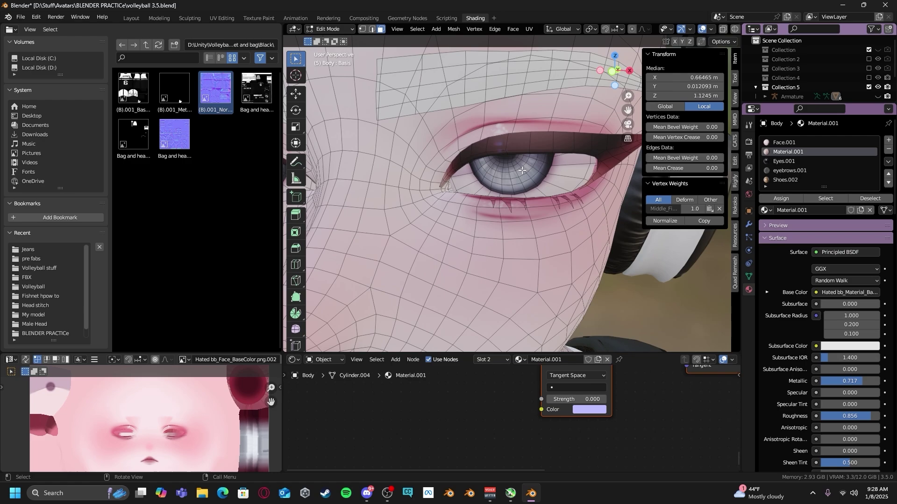
click(521, 171)
key(ctrl+l)
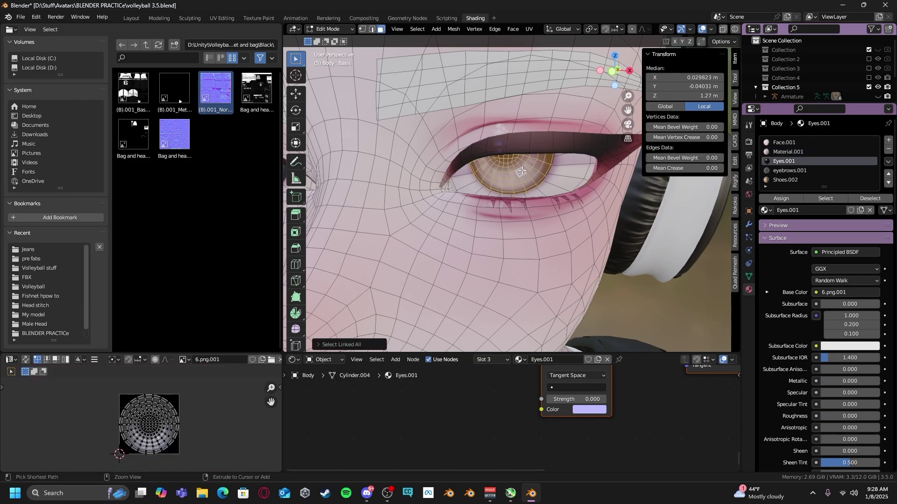
click(295, 93)
scroll(499, 189, down, 6)
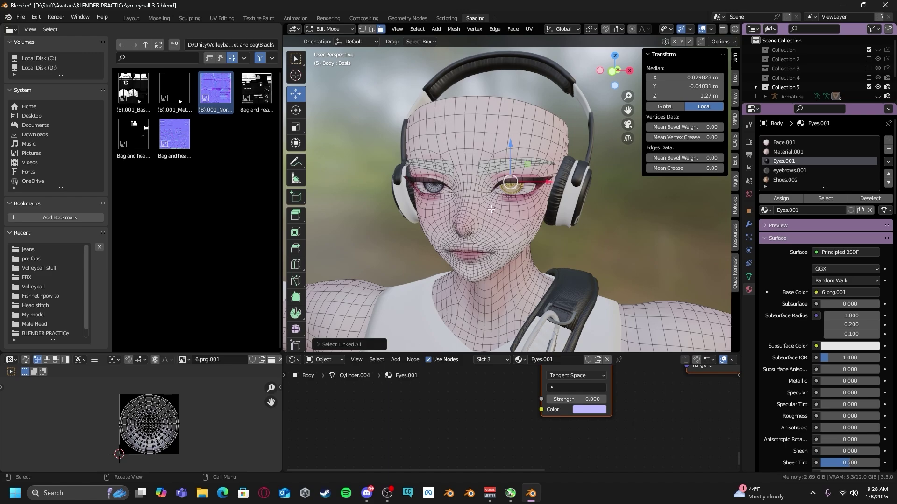
Enlarge the UV Editor and shader editor areas and frame the iris UV layout over its 6.png.001 image
drag(380, 353, 381, 243)
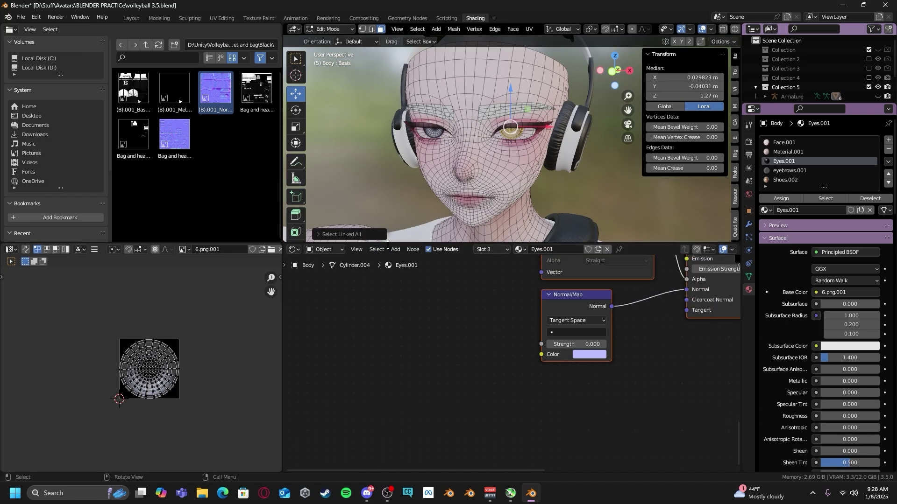
scroll(184, 325, up, 3)
middle_drag(183, 319, 187, 328)
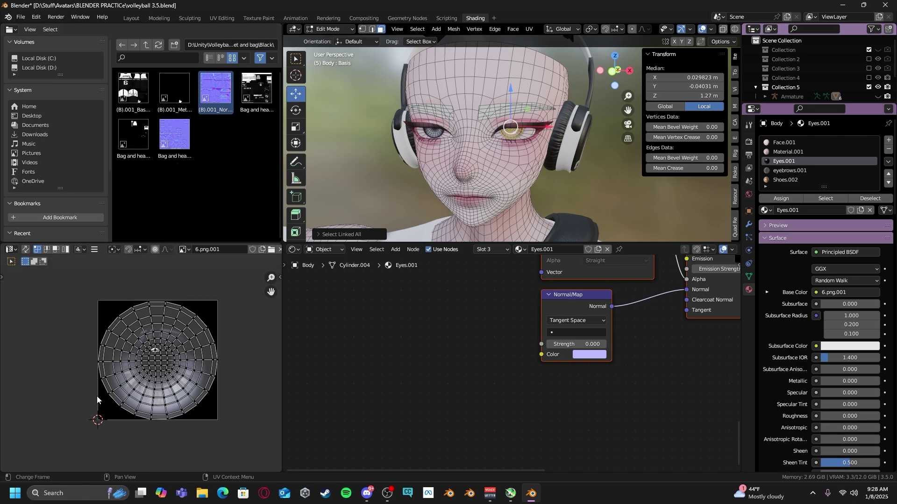
drag(344, 242, 344, 207)
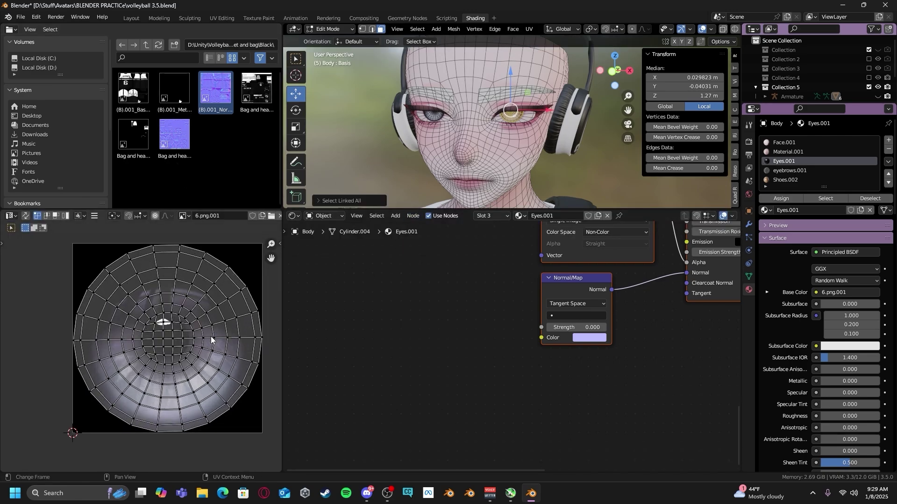
Load the (B).001_BaseColor texture into the UV Editor behind the iris UV layout
scroll(190, 335, up, 2)
scroll(190, 334, down, 3)
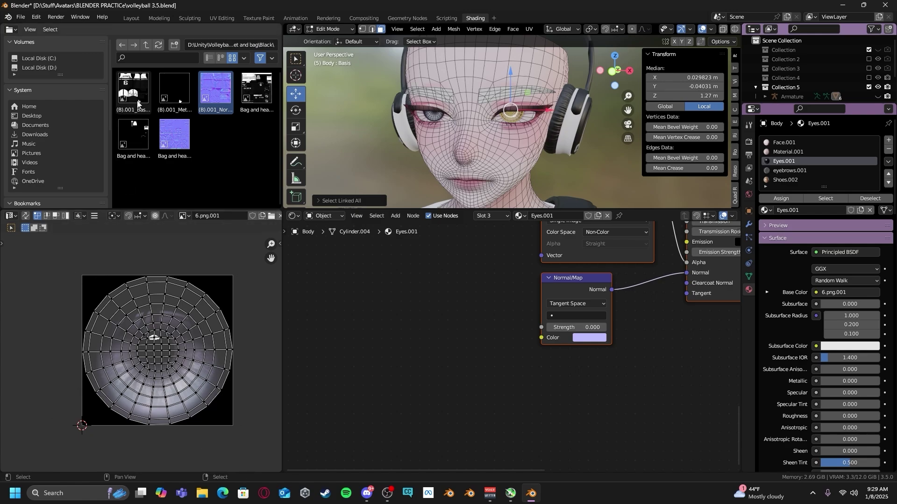
drag(133, 92, 102, 282)
scroll(113, 298, down, 9)
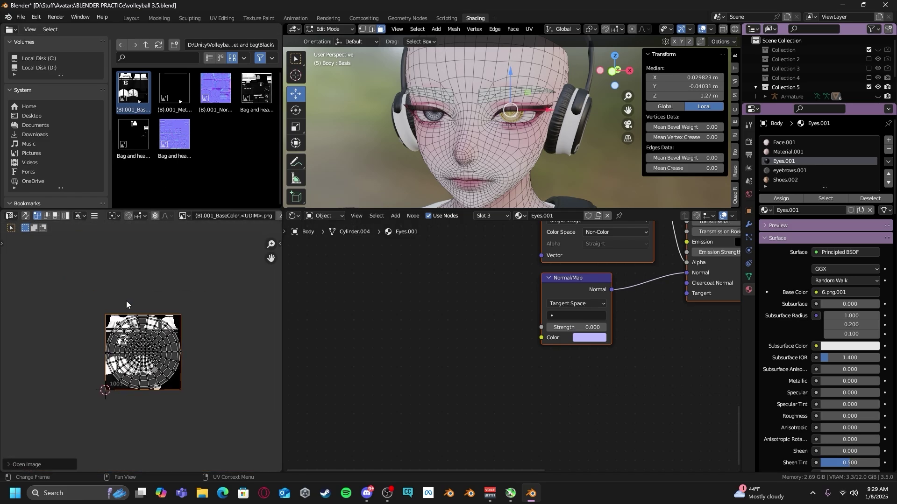
Compare the iris UV layout with the jacket base colour texture behind it in the UV Editor
scroll(131, 309, up, 5)
scroll(141, 319, up, 1)
scroll(141, 319, down, 2)
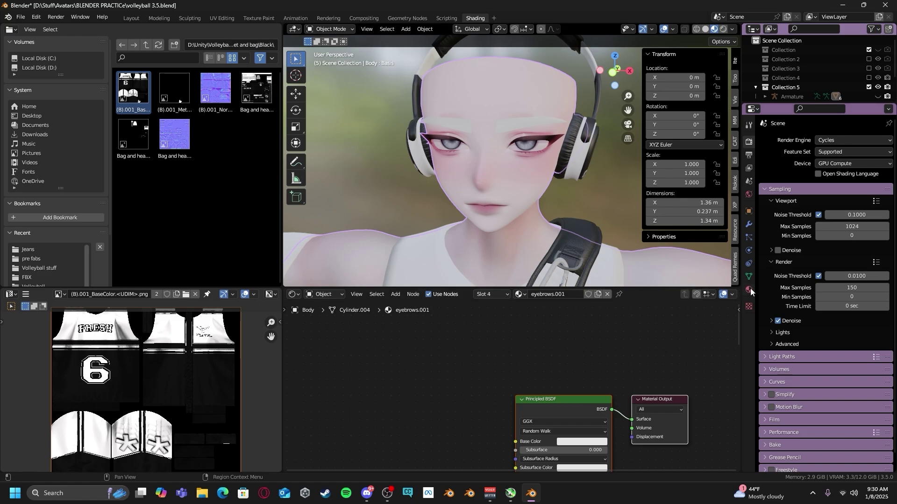
Set the blend mode of the eyebrows.001 material to Opaque and back to Alpha Blend in its Viewport Display settings
scroll(546, 193, down, 6)
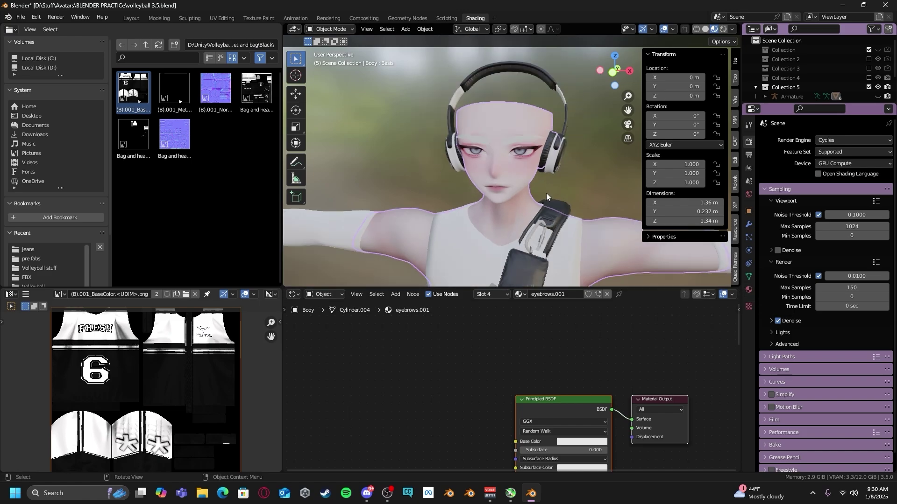
scroll(544, 194, up, 4)
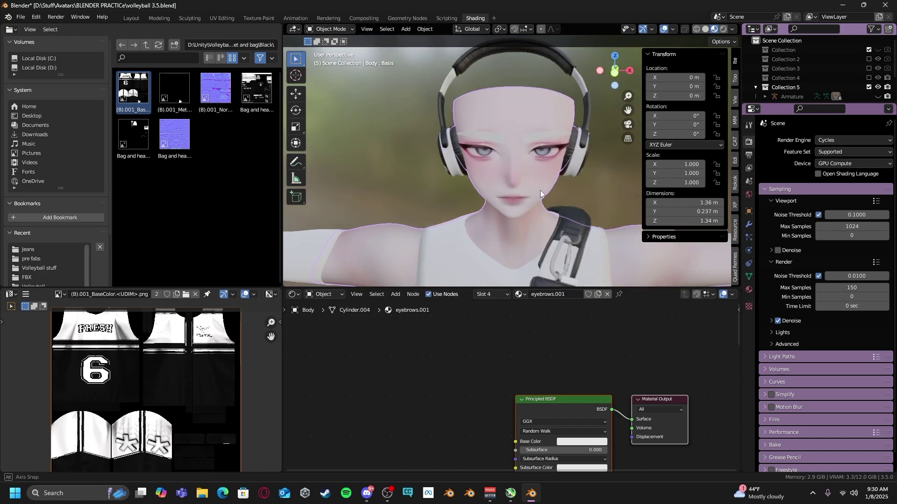
middle_drag(540, 190, 514, 188)
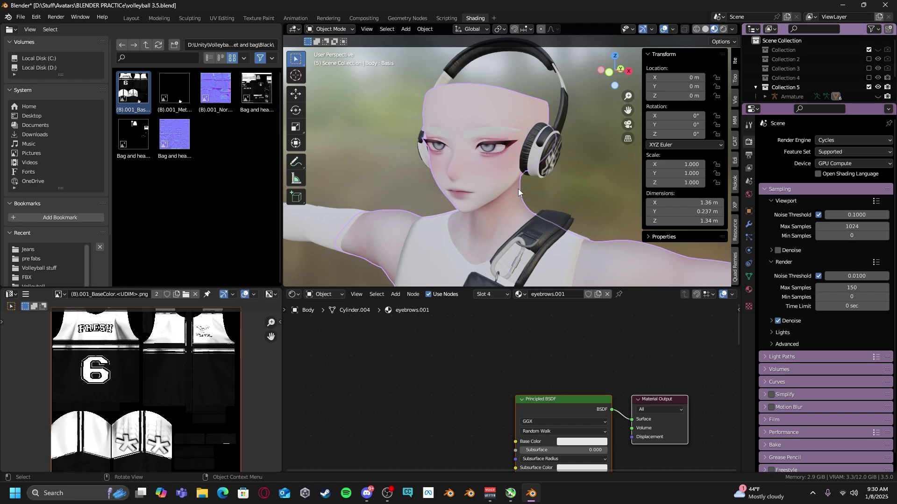
click(749, 289)
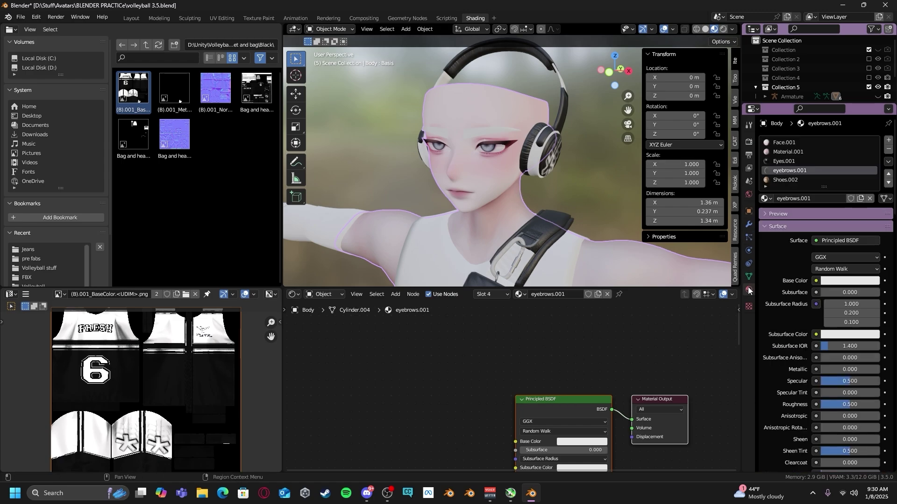
scroll(828, 301, down, 15)
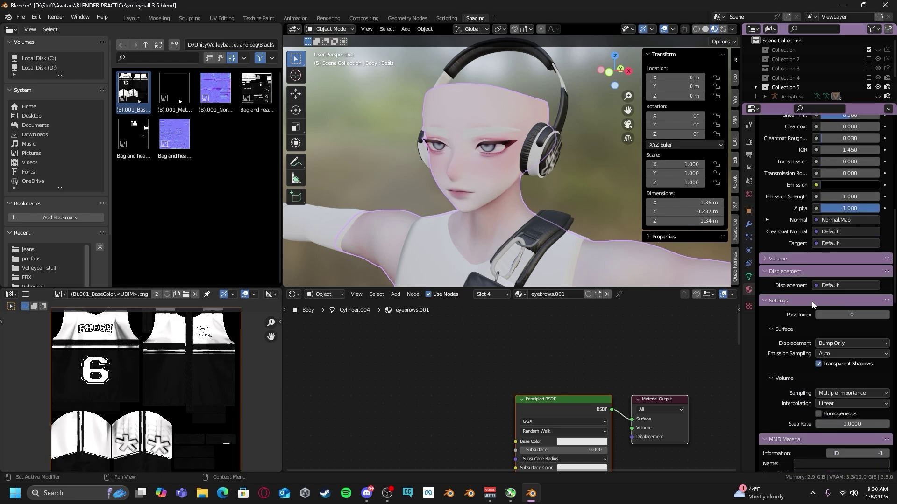
scroll(811, 301, down, 20)
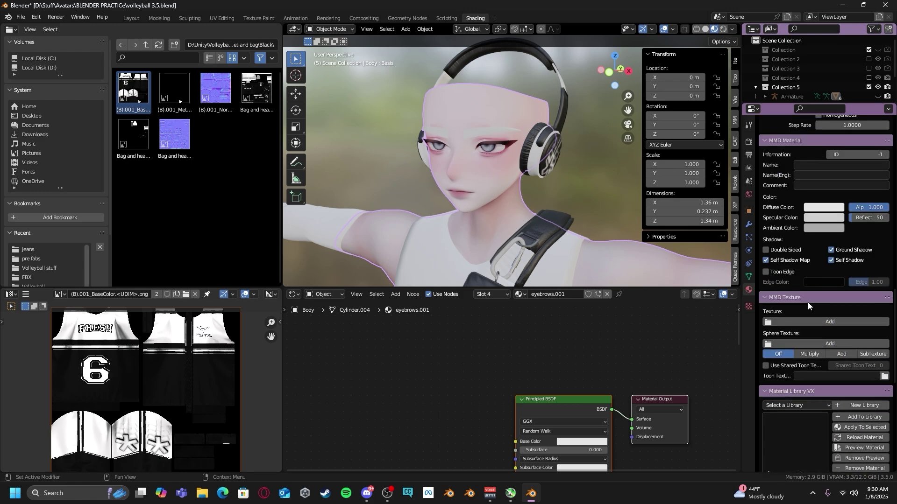
scroll(806, 302, down, 7)
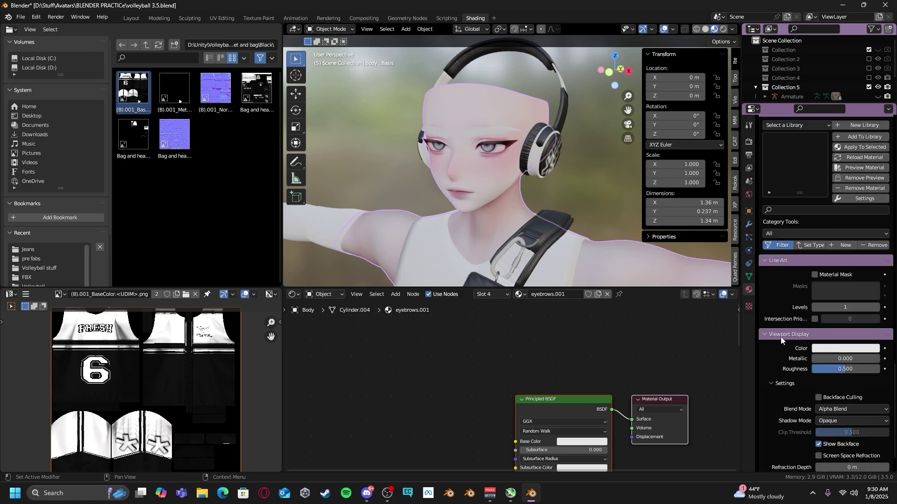
scroll(789, 343, down, 2)
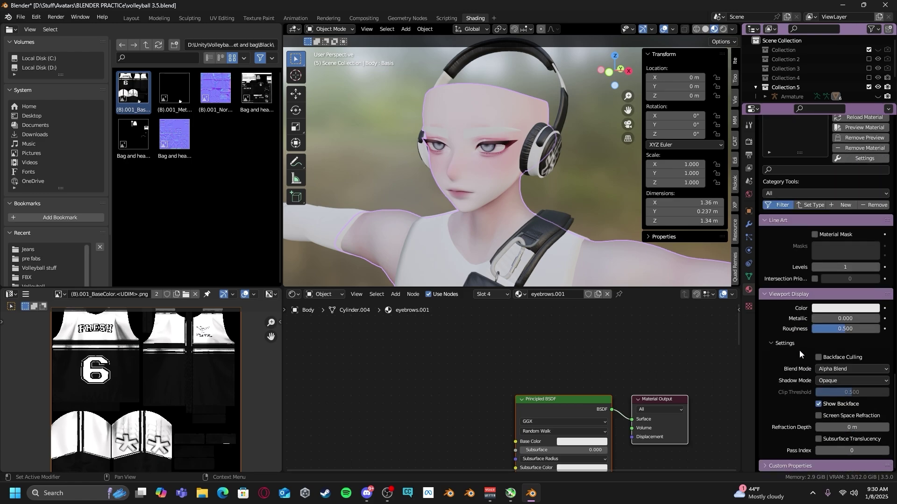
click(836, 372)
click(835, 380)
click(836, 380)
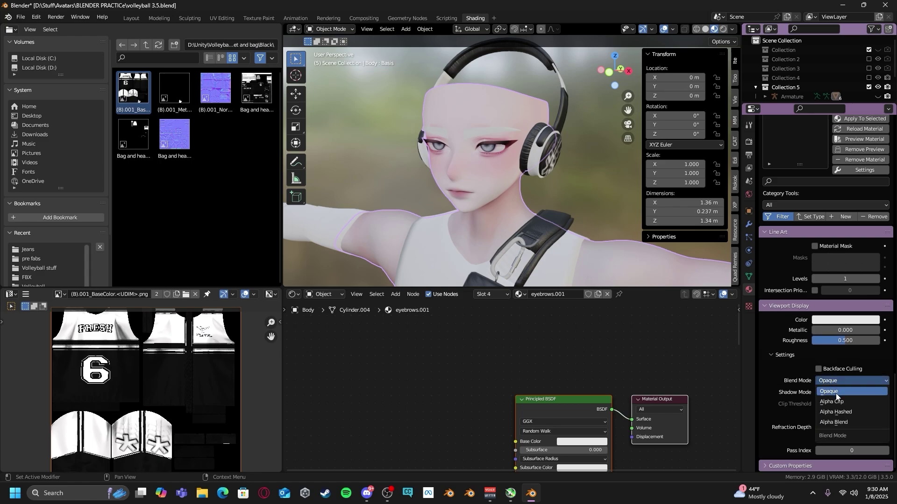
click(843, 423)
Inspect the eyebrow area from several angles and reselect Alpha Blend as the eyebrows.001 blend mode
scroll(531, 224, up, 2)
middle_drag(540, 237, 514, 225)
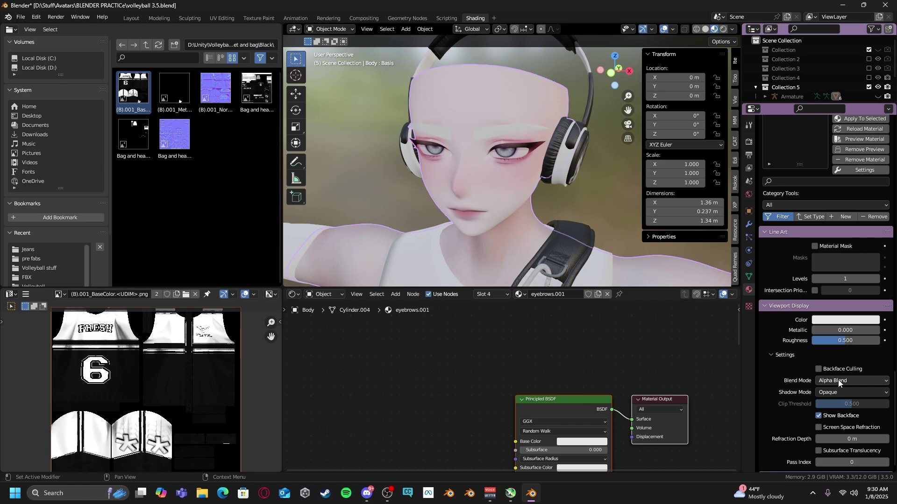
middle_drag(701, 273, 728, 266)
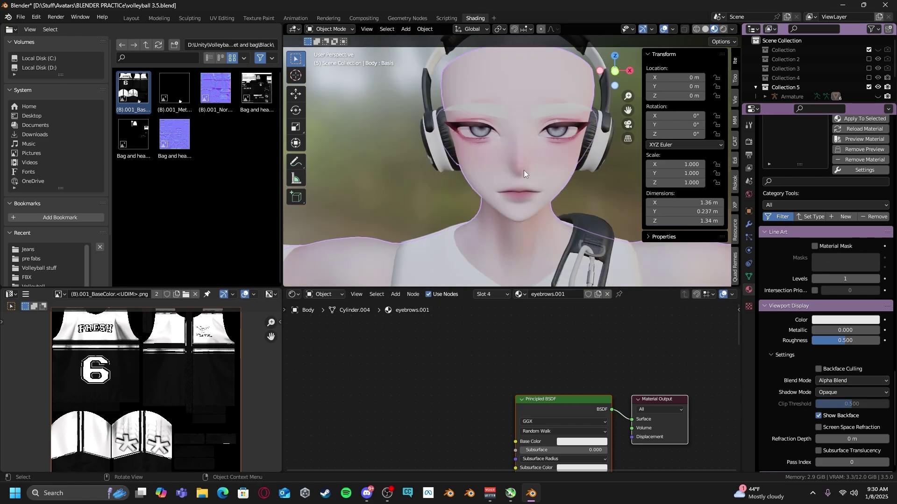
middle_drag(524, 174, 714, 288)
click(831, 381)
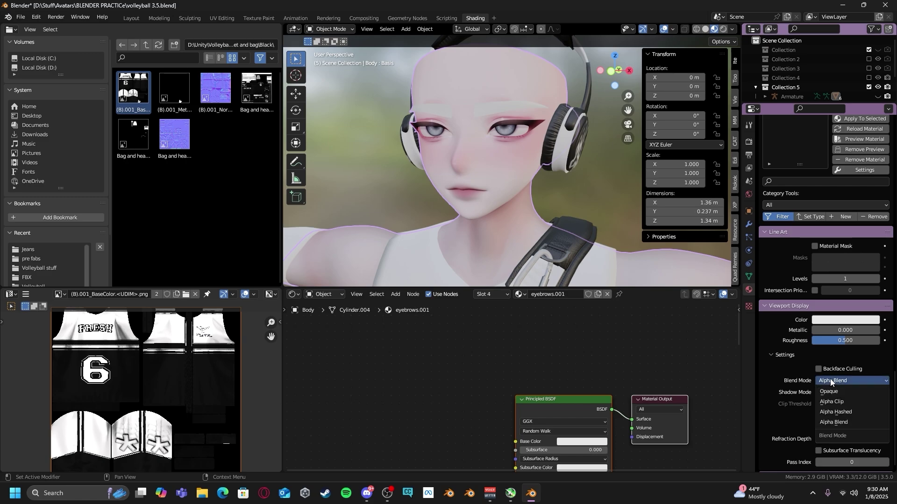
click(832, 422)
middle_drag(495, 169, 528, 185)
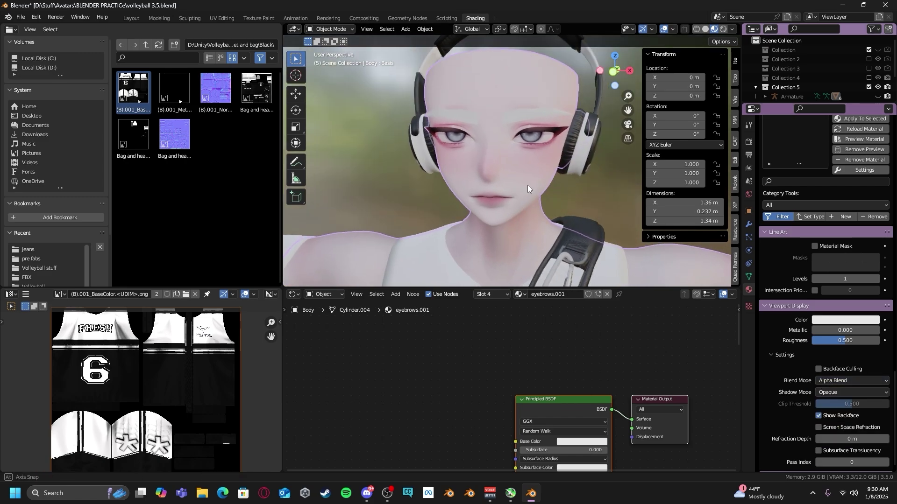
Browse from the Black folder to the Hated Textures folder and show its files as thumbnails
key(BackSpace)
key(BackSpace)
key(BackSpace)
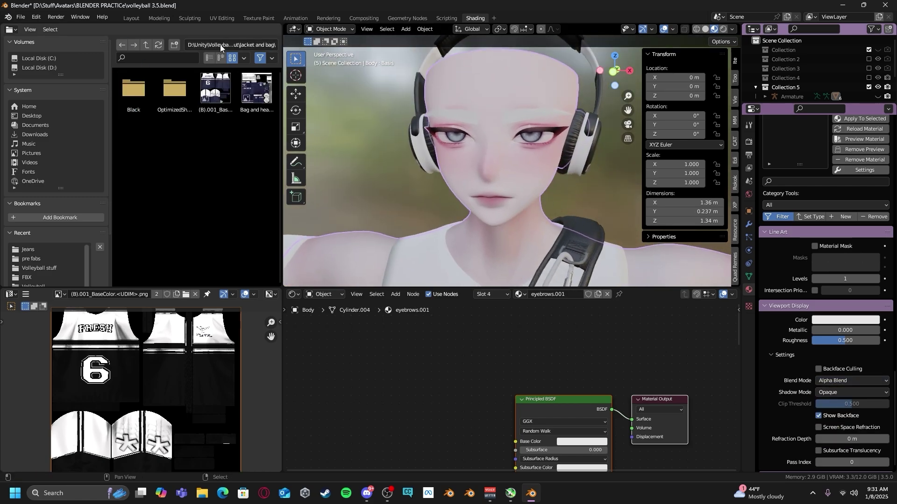
click(209, 57)
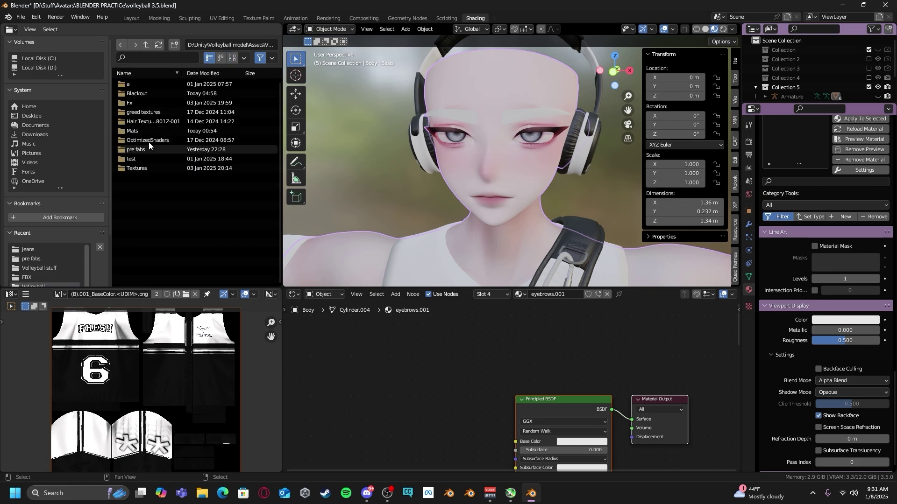
click(122, 48)
double_click(144, 82)
click(232, 57)
scroll(243, 141, down, 3)
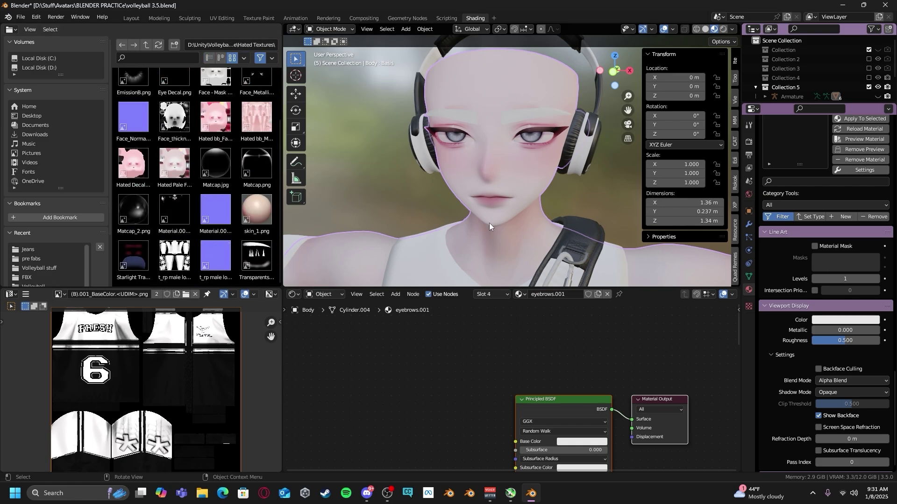
Enlarge the shader editor area and add Transparents Alpha.png as an image texture node in the eyebrows.001 material
click(456, 373)
scroll(456, 374, down, 3)
middle_drag(456, 439, 484, 299)
drag(484, 287, 484, 270)
middle_drag(438, 361, 442, 385)
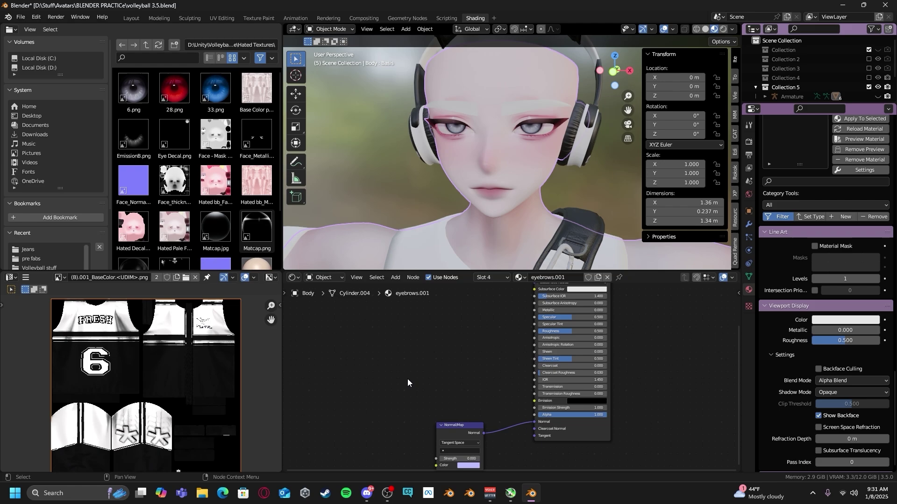
scroll(764, 296, down, 15)
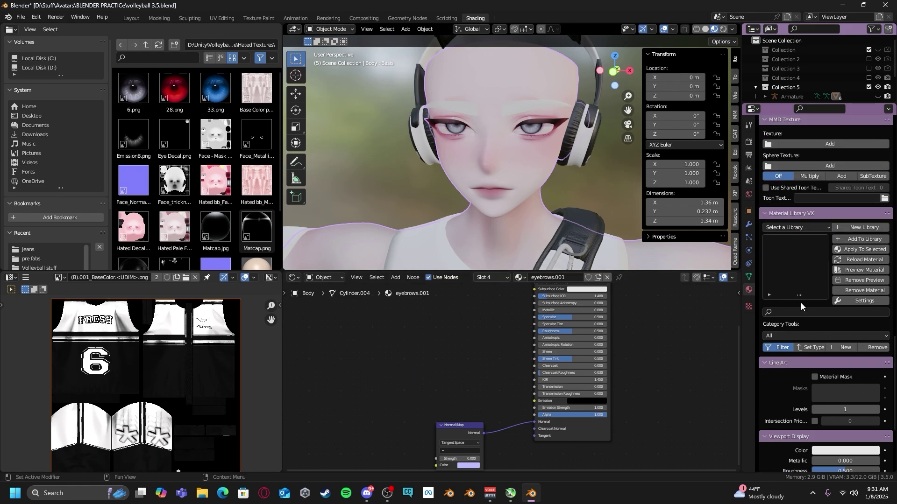
scroll(785, 286, up, 20)
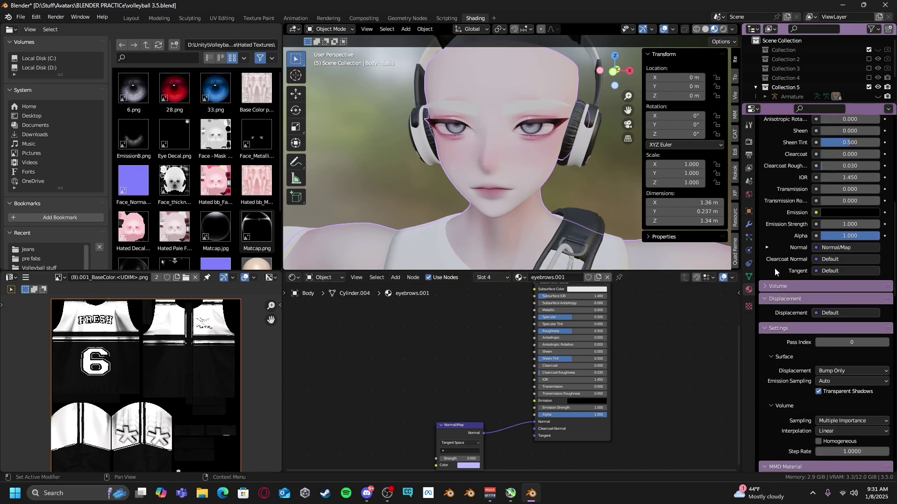
scroll(220, 187, down, 3)
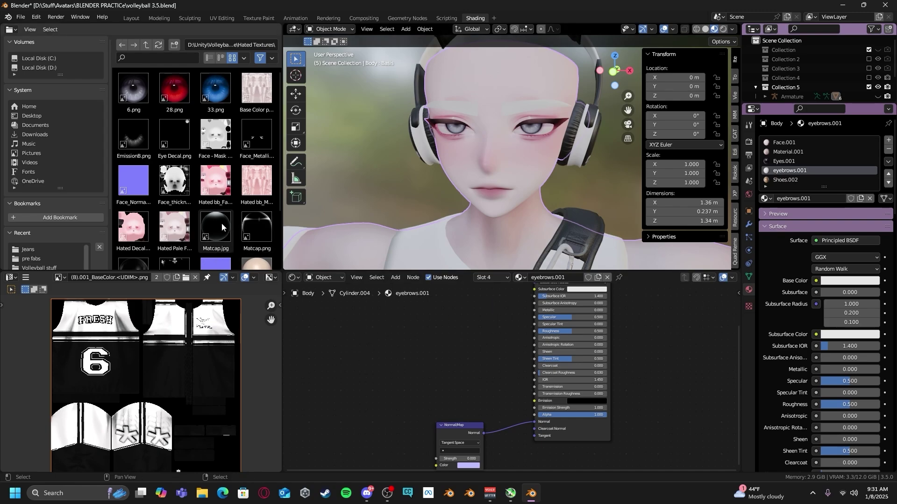
drag(256, 241, 345, 367)
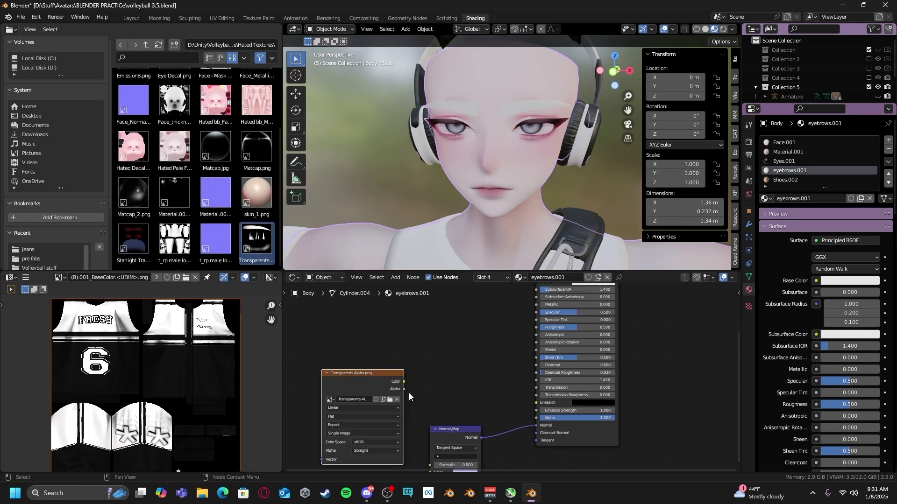
Connect the Color output of the Transparents Alpha.png node to the Principled BSDF's Alpha input
scroll(434, 364, up, 1)
drag(425, 360, 568, 399)
middle_drag(458, 150, 475, 162)
scroll(528, 360, up, 4)
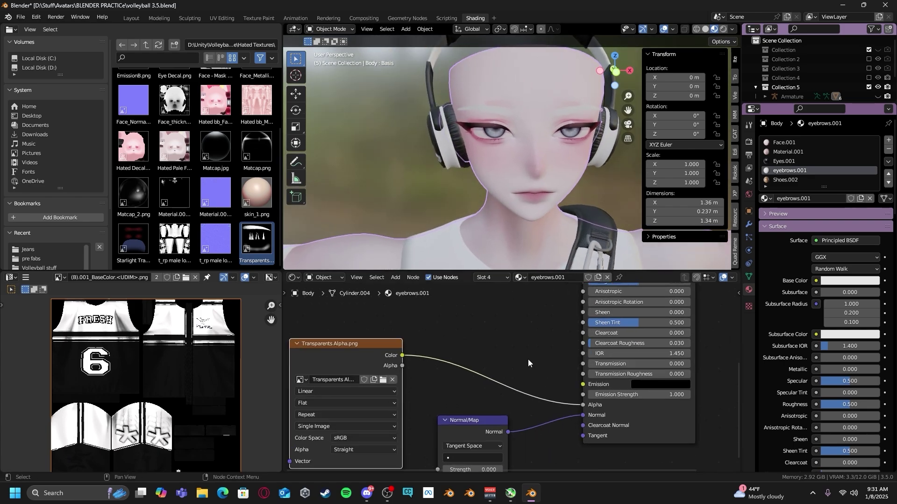
Set the Base Color of the eyebrows.001 material to black and check the eyebrows up close
scroll(528, 359, down, 2)
middle_drag(537, 299, 496, 455)
middle_drag(514, 383, 495, 386)
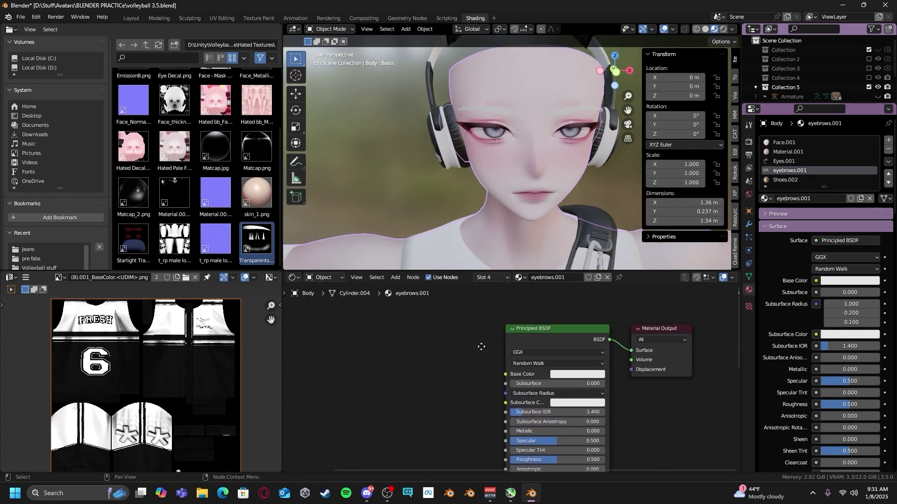
click(578, 374)
drag(626, 293, 626, 314)
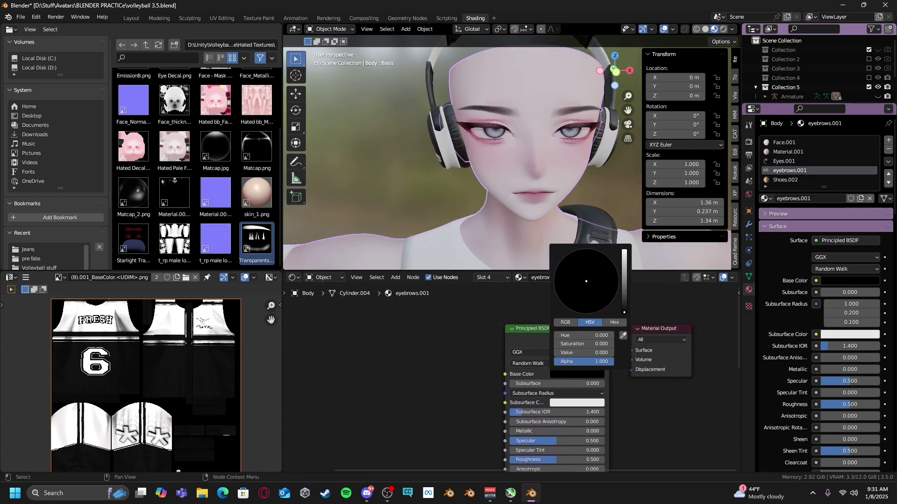
middle_drag(471, 140, 506, 180)
scroll(512, 179, up, 2)
scroll(452, 161, up, 2)
scroll(509, 178, down, 2)
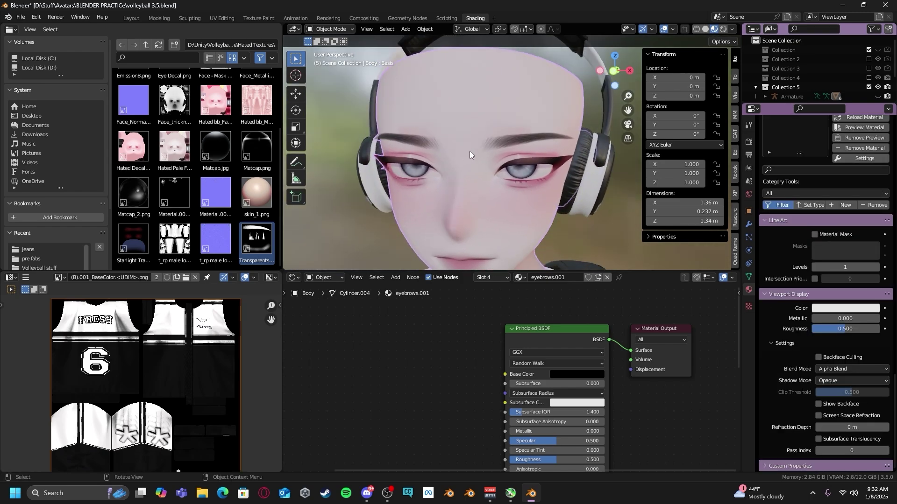
Try the Backface Culling and Show Backface options of the eyebrows.001 material while checking the face from different angles
mouse_move(481, 154)
middle_down()
mouse_move(539, 195)
mouse_move(522, 187)
mouse_move(491, 199)
mouse_move(466, 148)
middle_up()
middle_drag(436, 111, 521, 188)
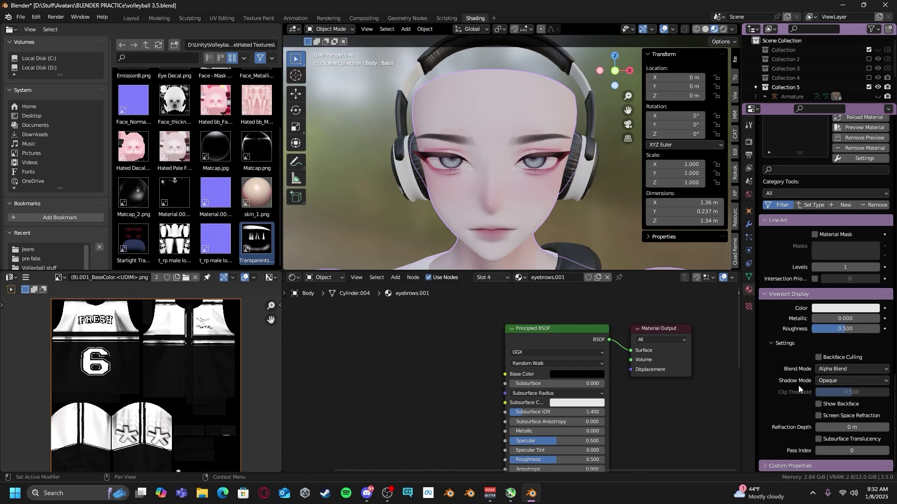
click(819, 357)
click(818, 356)
middle_drag(533, 188, 580, 208)
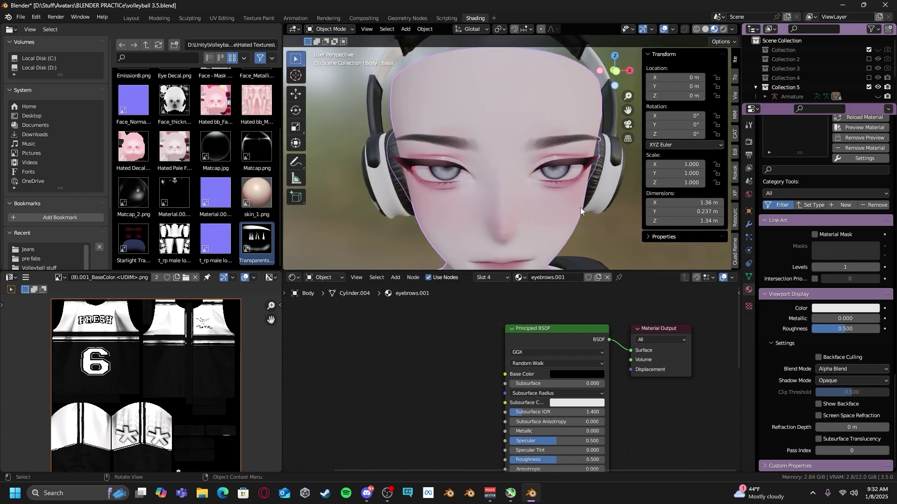
middle_drag(486, 189, 475, 181)
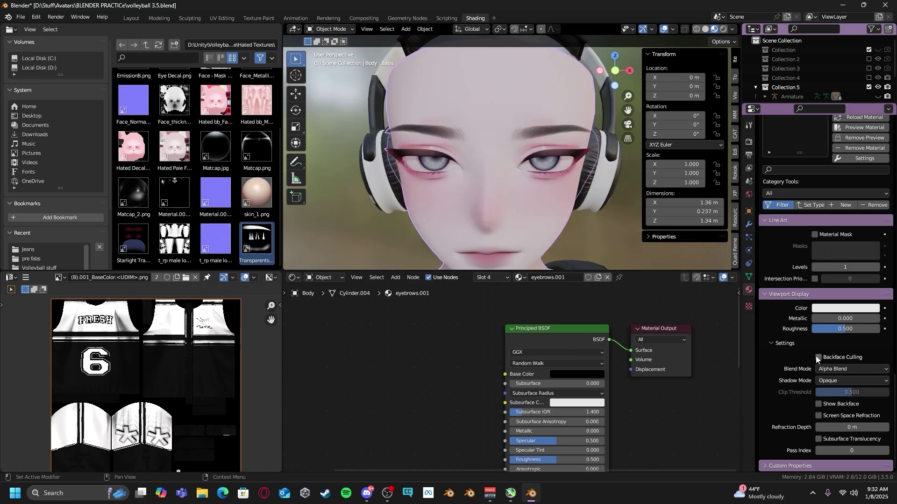
click(818, 356)
click(818, 357)
click(819, 406)
middle_drag(551, 196, 393, 149)
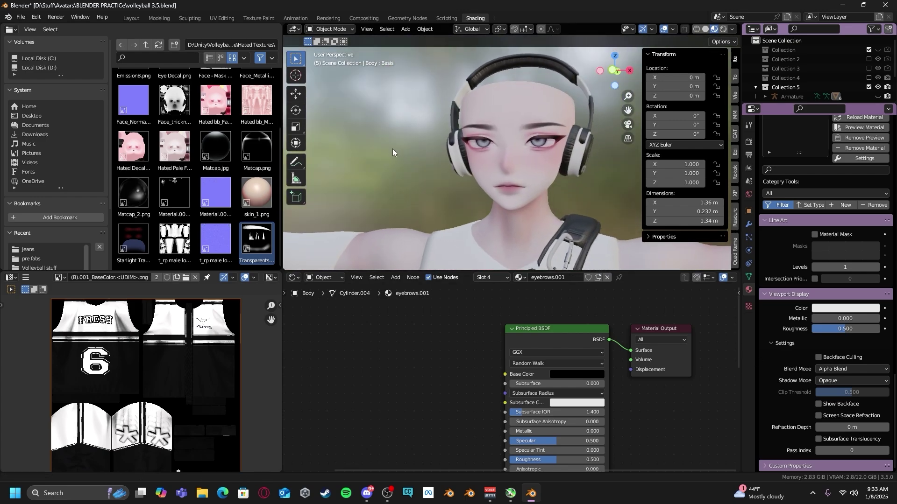
Load Transparents Alpha.png into the UV Editor, examine its eyebrow and lash shapes, and enlarge the 3D viewport area
scroll(270, 229, up, 1)
scroll(266, 233, down, 1)
drag(259, 242, 178, 345)
scroll(166, 331, up, 2)
middle_drag(166, 332, 168, 342)
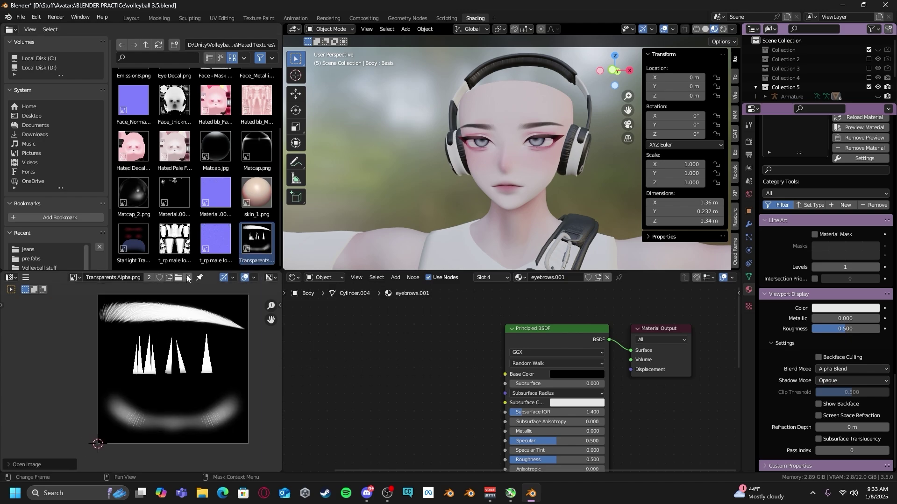
drag(182, 263, 180, 242)
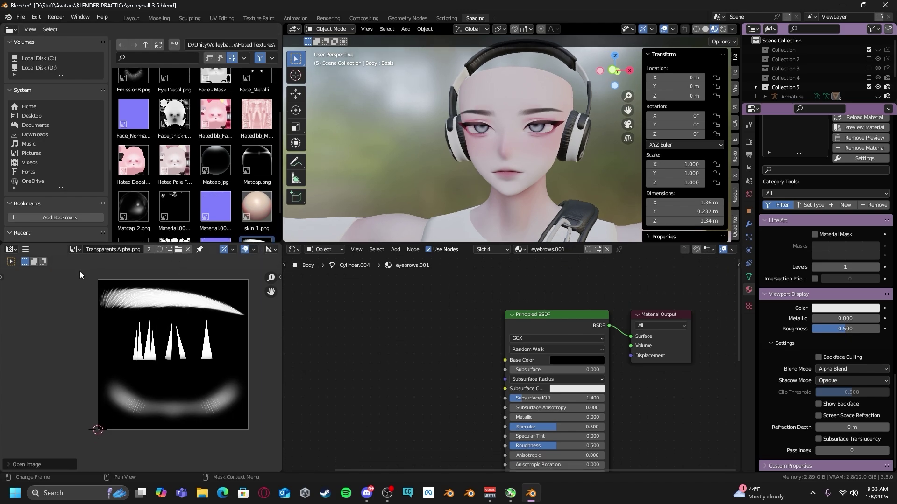
middle_drag(150, 328, 132, 333)
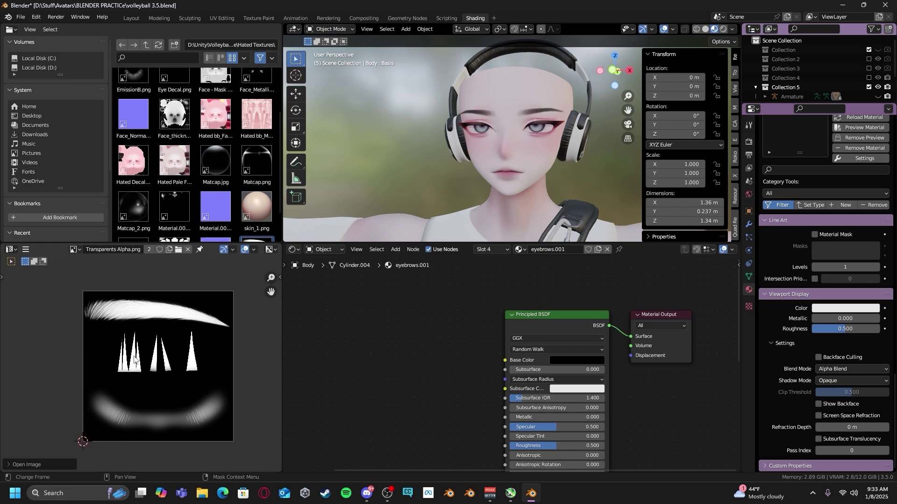
scroll(134, 359, up, 1)
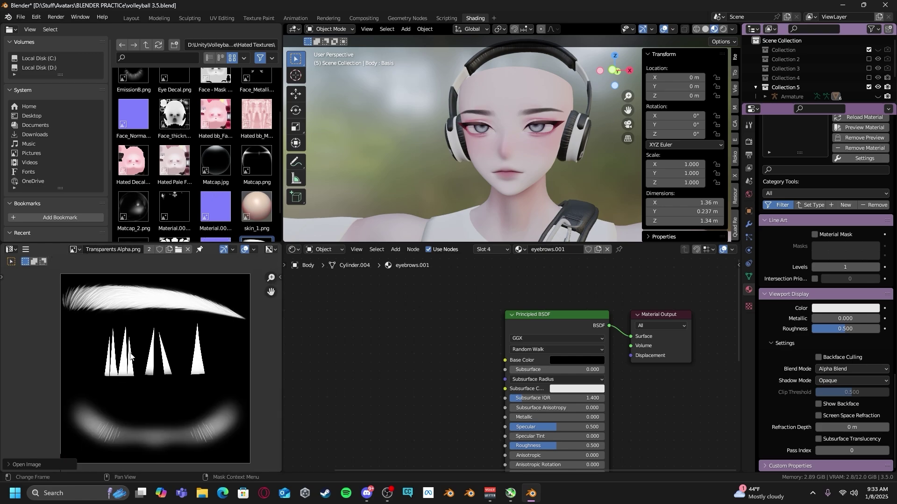
drag(326, 242, 327, 360)
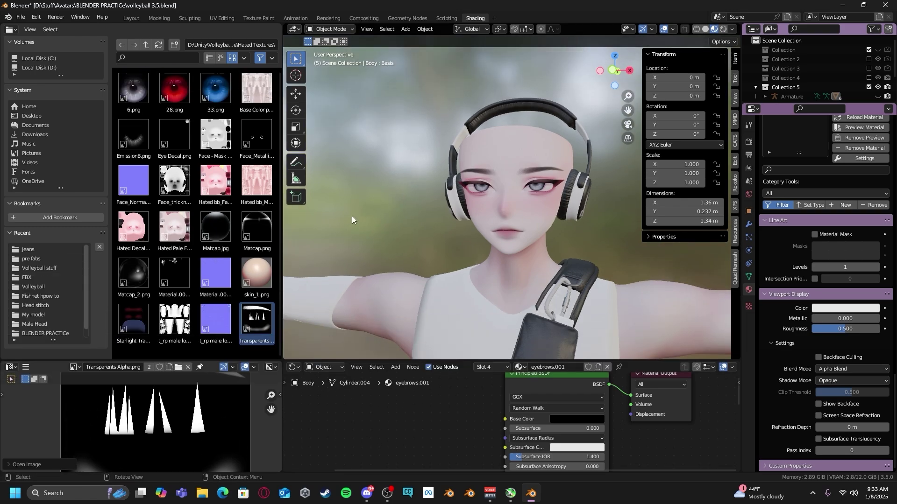
Save the file, show Collection 7 and view the untextured Pants.002 model from the front and side
key(ctrl+s)
middle_drag(412, 261, 539, 230)
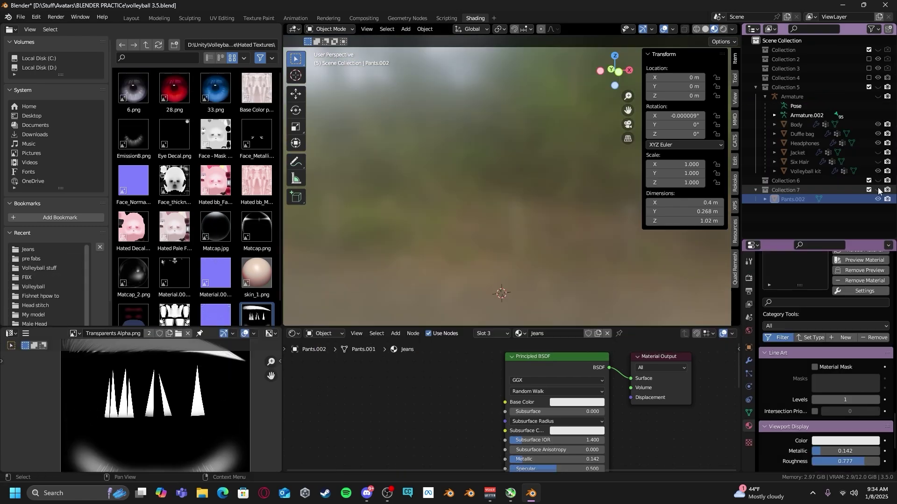
click(878, 190)
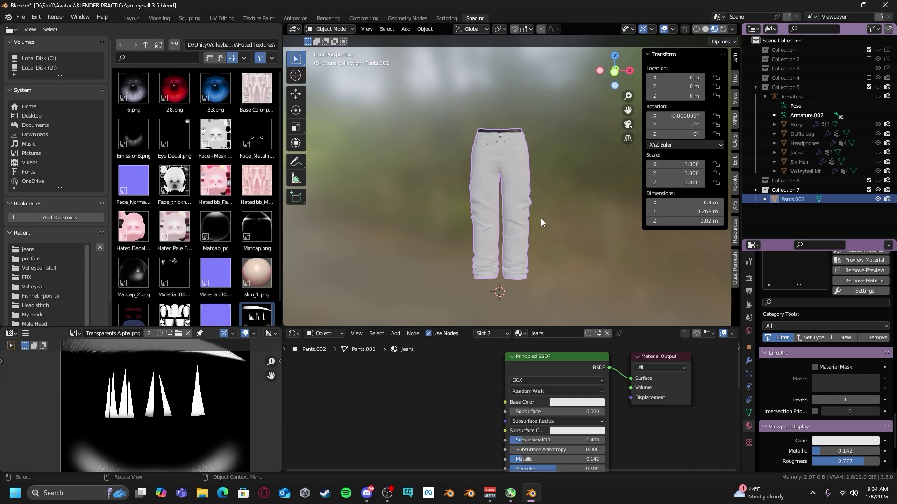
scroll(543, 220, up, 2)
middle_drag(556, 223, 498, 166)
scroll(505, 243, up, 2)
scroll(472, 226, down, 1)
middle_drag(530, 191, 495, 187)
scroll(523, 204, down, 3)
Return to the jeans texture folder and add lambert4SG_Base_color_1001.png as an image node in the Jeans material, enlarging the shader editor
click(122, 44)
scroll(373, 181, up, 2)
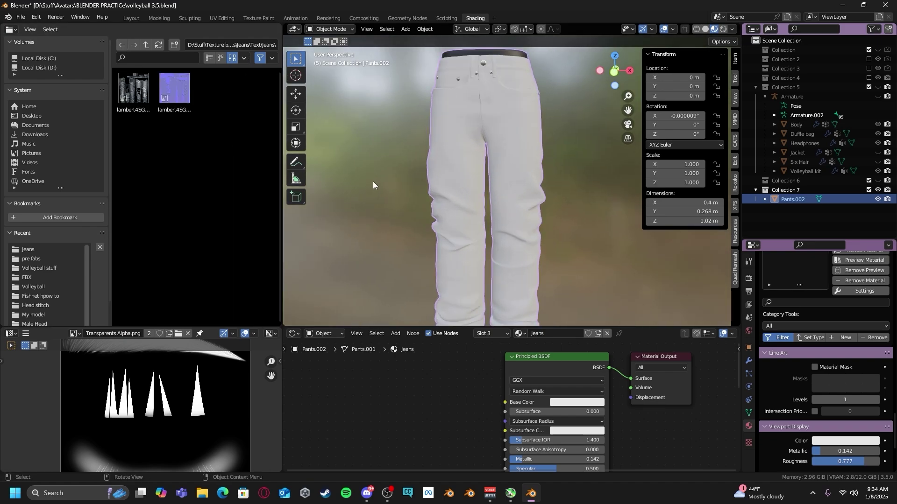
shift+middle_drag(373, 181, 384, 196)
scroll(781, 380, up, 15)
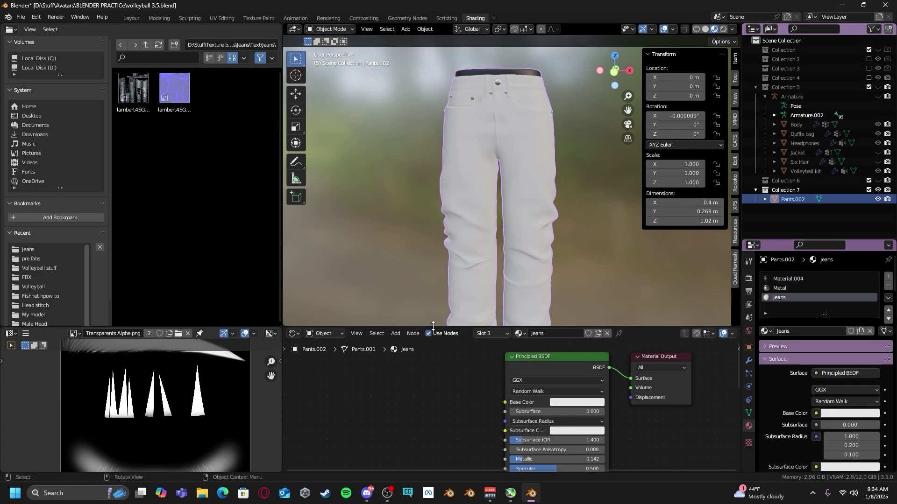
drag(434, 326, 433, 265)
drag(133, 89, 357, 372)
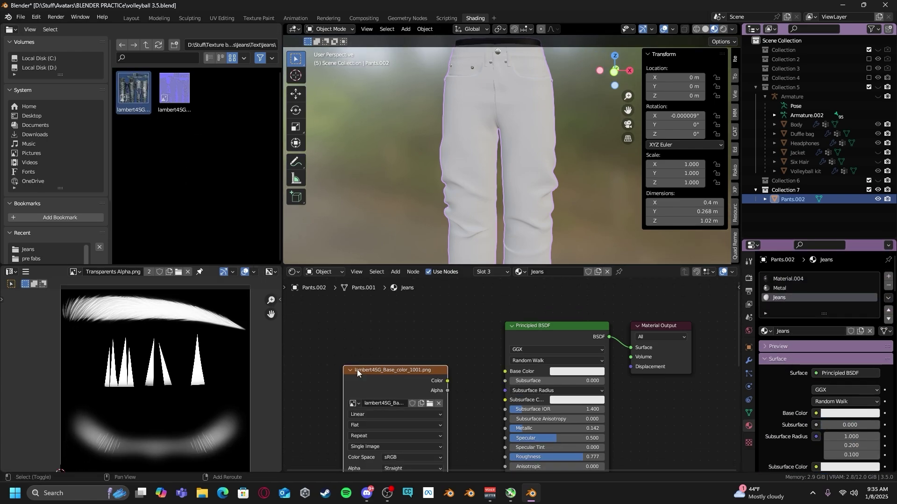
Connect the base color texture's Color output to the Principled BSDF's Base Color and reposition the texture node
scroll(357, 372, up, 2)
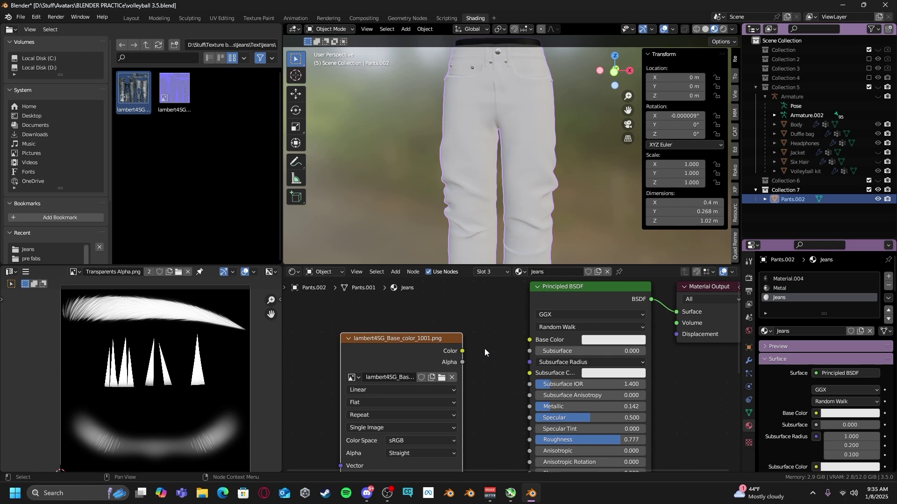
drag(462, 351, 529, 340)
drag(437, 339, 434, 298)
scroll(441, 356, down, 5)
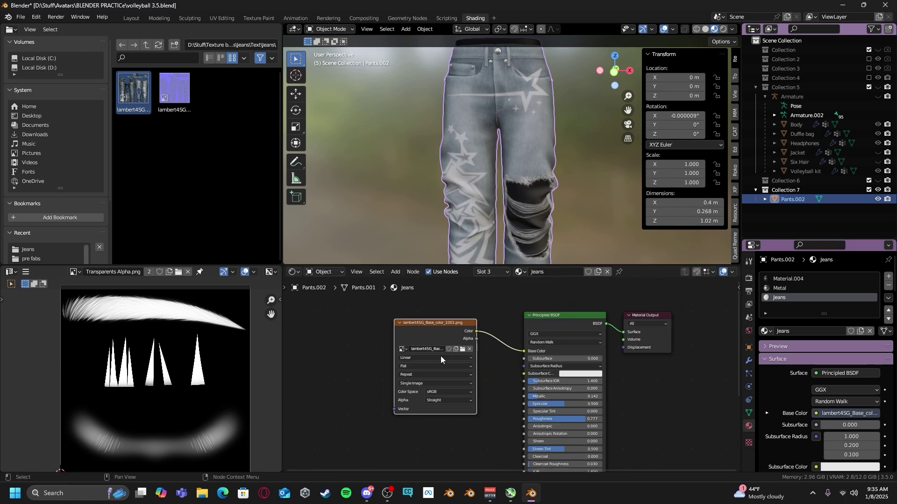
Connect the base color texture's Alpha output to the Principled BSDF's Alpha input and check the ripped knee
middle_drag(448, 354, 449, 309)
scroll(469, 338, down, 4)
scroll(467, 332, up, 3)
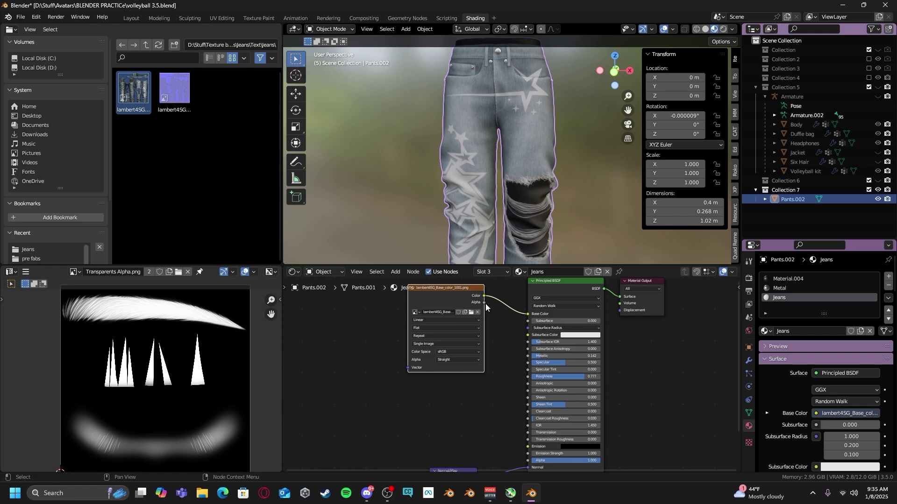
drag(484, 303, 527, 443)
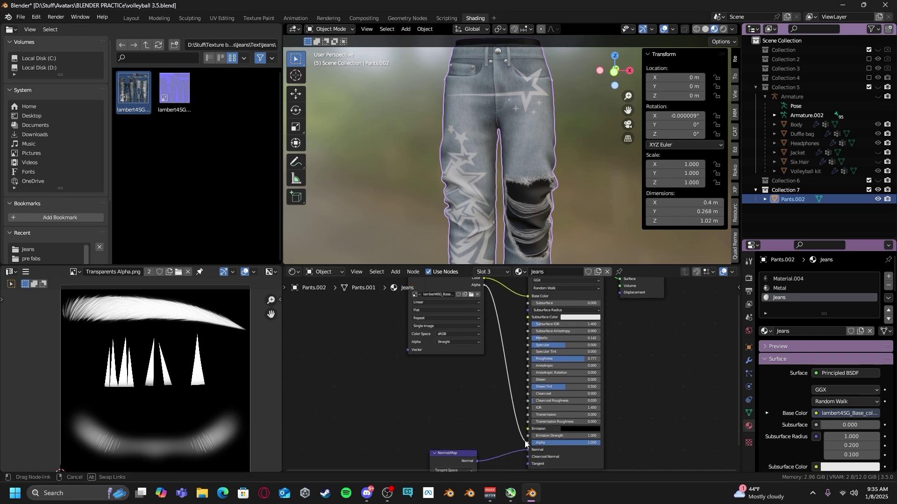
middle_drag(542, 219, 523, 220)
Examine the Jeans material's Viewport Display blend settings and inspect the transparent rips in the knee from several angles
scroll(802, 355, down, 20)
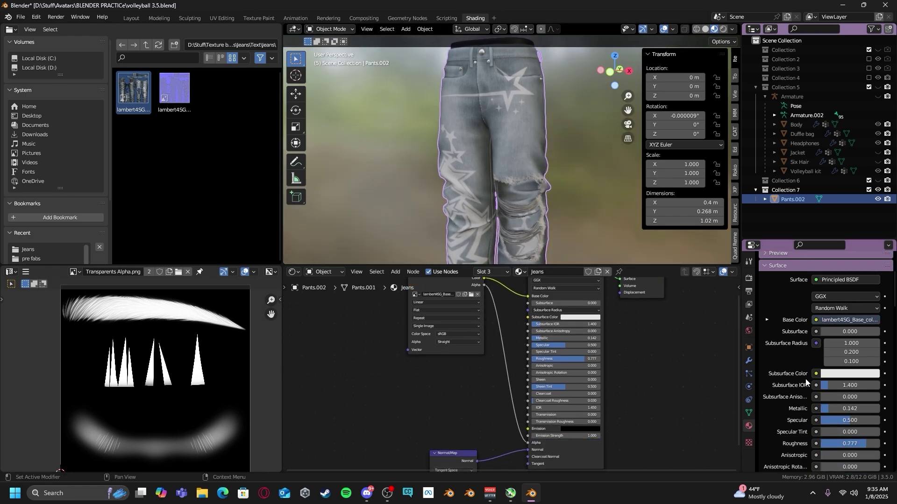
scroll(823, 354, down, 10)
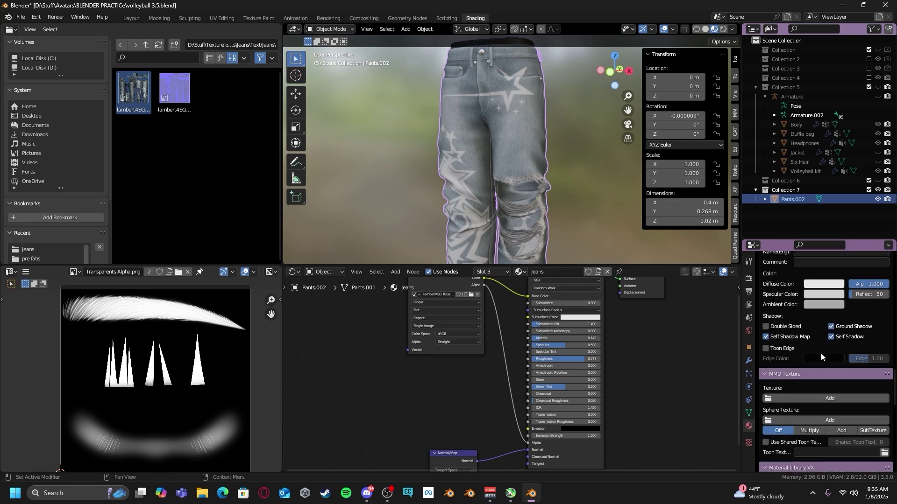
scroll(815, 362, down, 8)
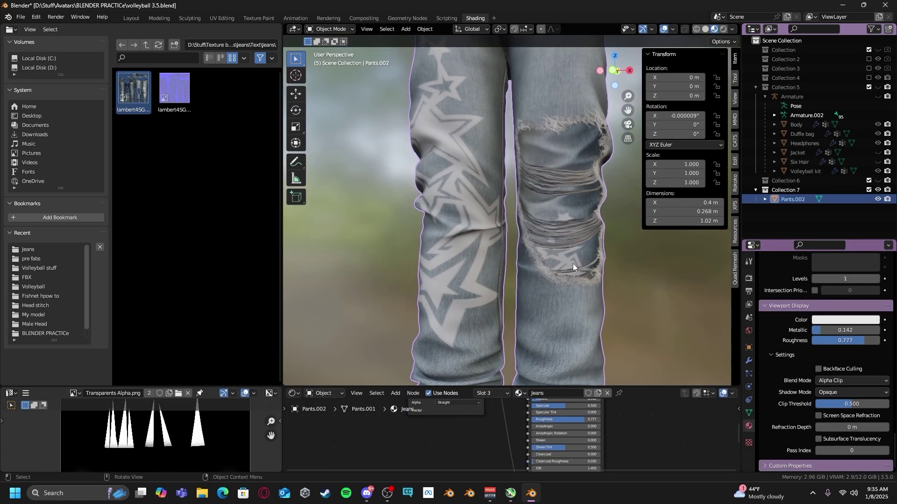
middle_drag(573, 263, 530, 270)
scroll(494, 278, up, 3)
scroll(471, 295, down, 4)
scroll(529, 270, down, 2)
shift+middle_drag(526, 236, 469, 203)
scroll(503, 271, up, 3)
scroll(502, 204, down, 5)
scroll(466, 209, up, 4)
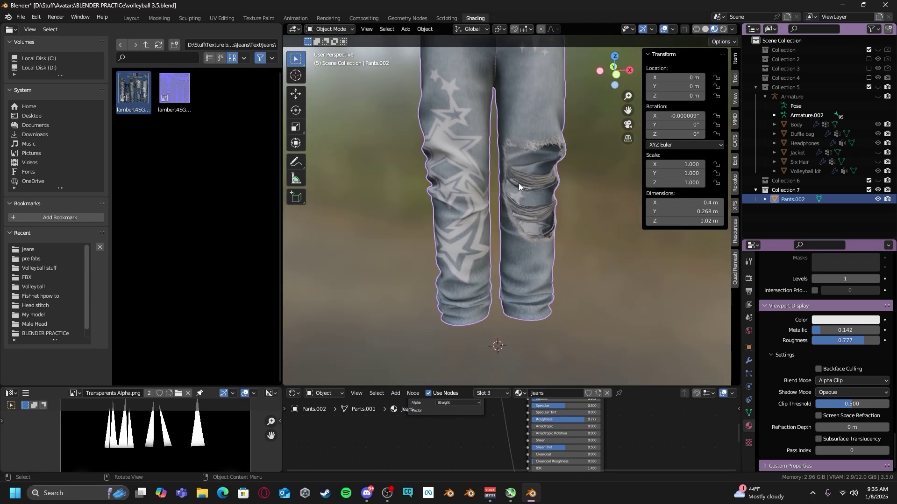
middle_drag(519, 187, 493, 163)
scroll(495, 204, up, 2)
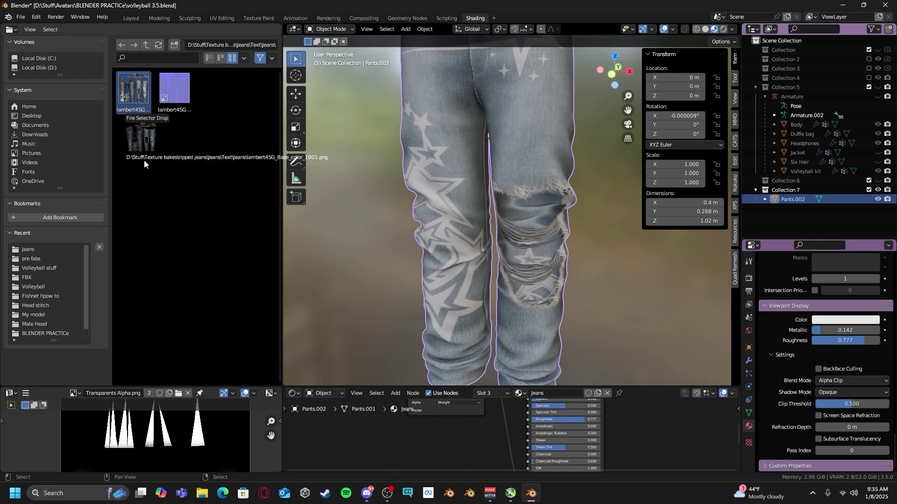
Load the lambert4SG_Base_color texture into the UV Editor and compare its transparent knee cutouts with the jeans model
drag(139, 96, 183, 211)
scroll(159, 371, down, 2)
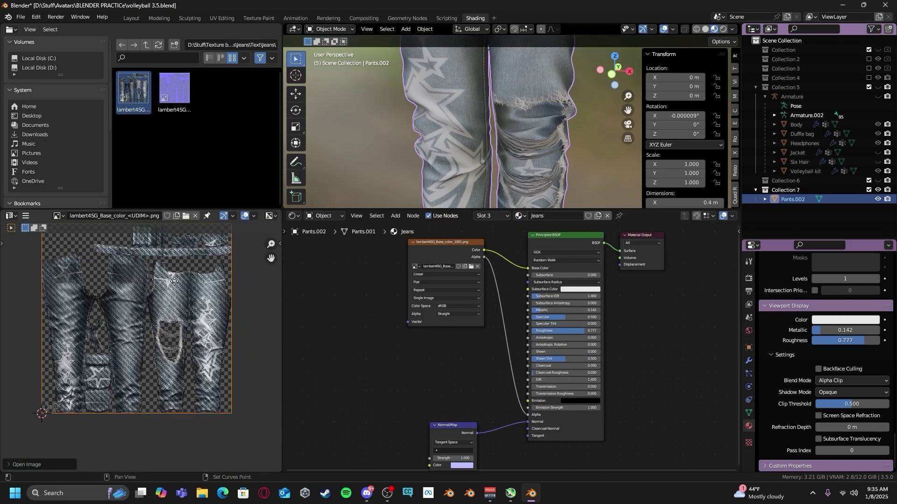
scroll(160, 371, up, 5)
scroll(160, 371, up, 2)
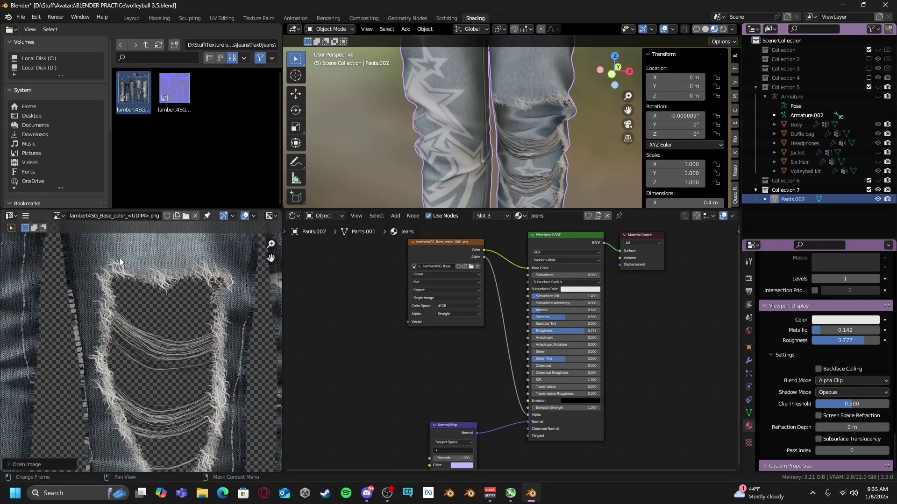
scroll(201, 386, down, 2)
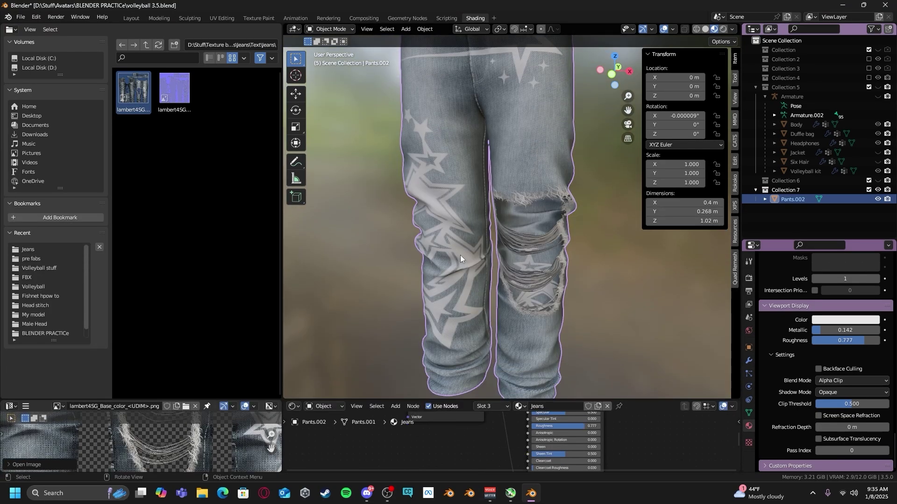
scroll(470, 242, down, 3)
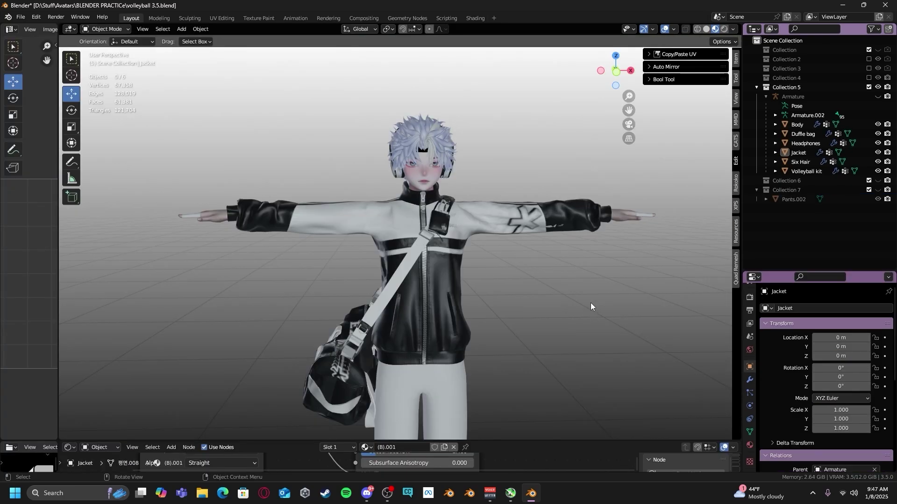